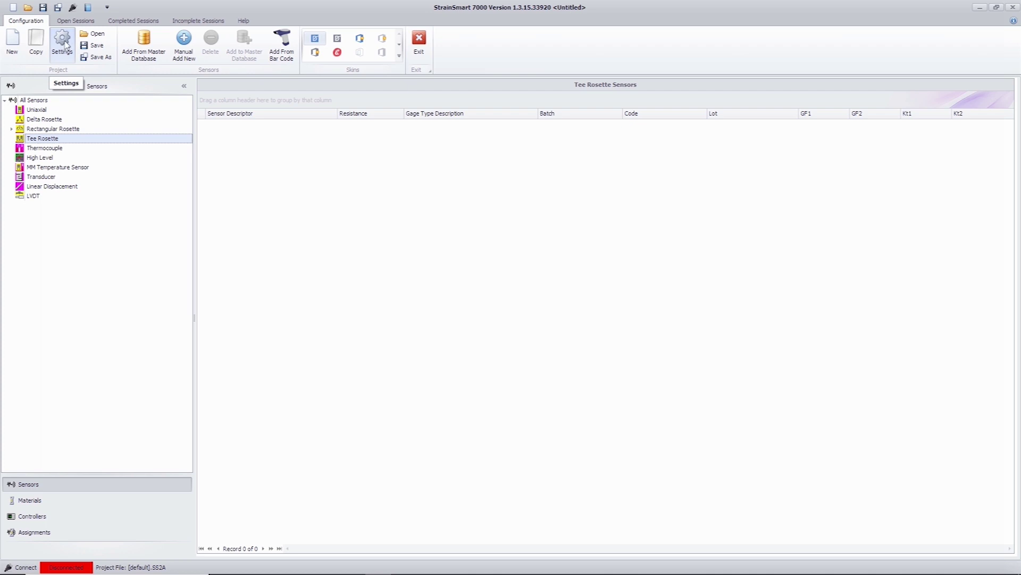
Set the project's default PCBA thickness to 2.00 mm in the PCBA material defaults.
{"action": "left_click", "coordinate": [62, 42]}
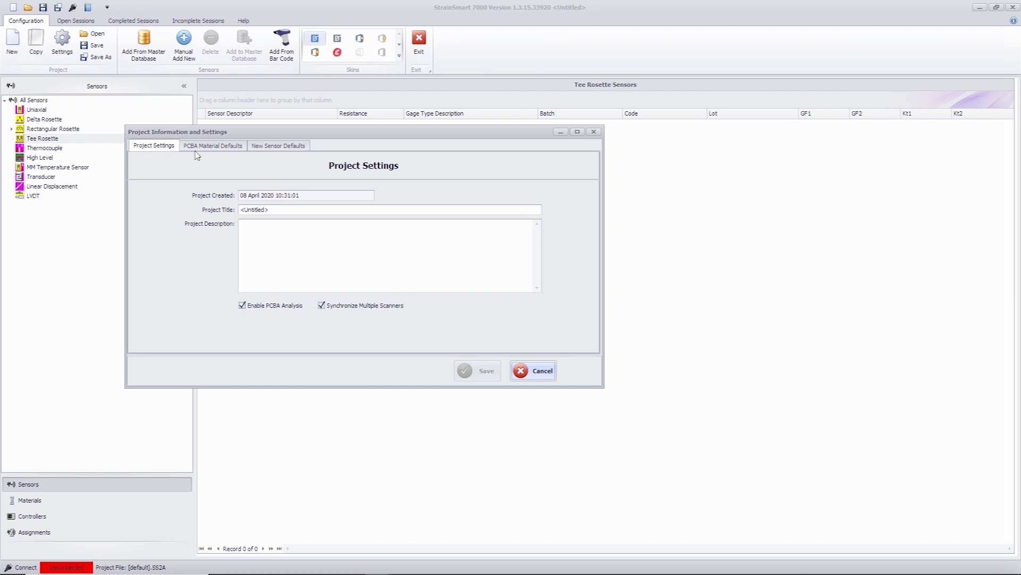
{"action": "left_click", "coordinate": [216, 151]}
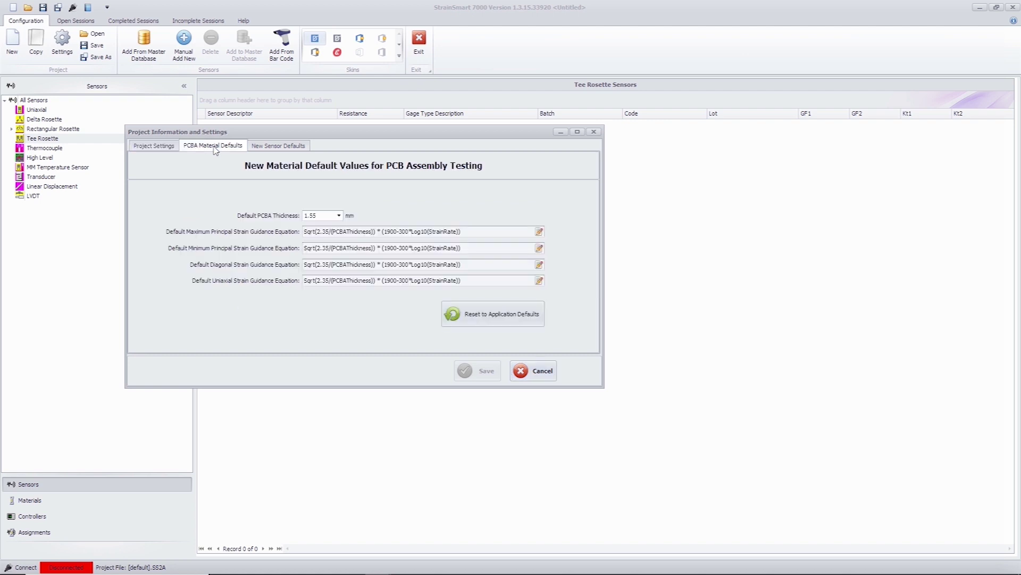
{"action": "left_click", "coordinate": [340, 215]}
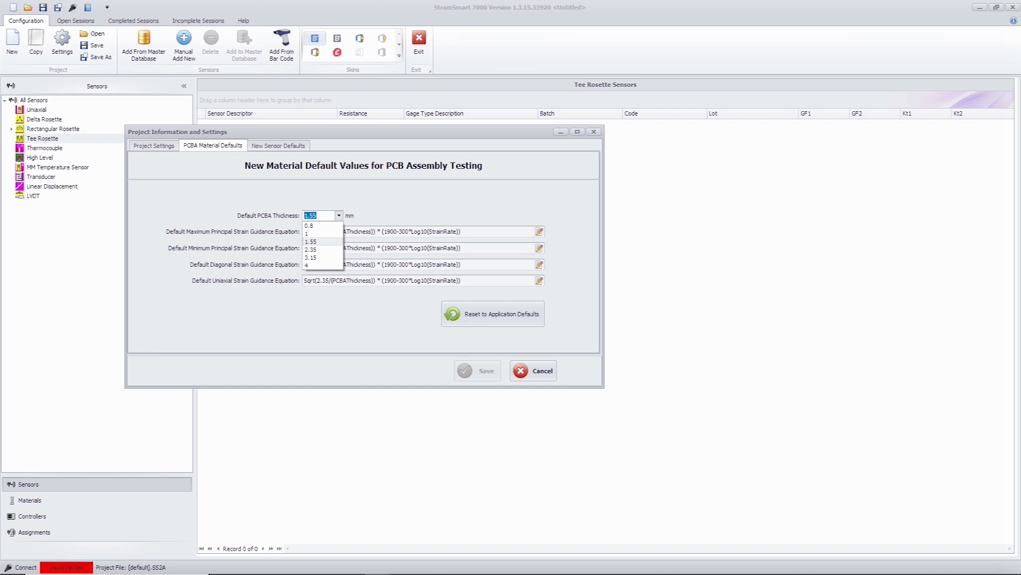
{"action": "left_click", "coordinate": [310, 250]}
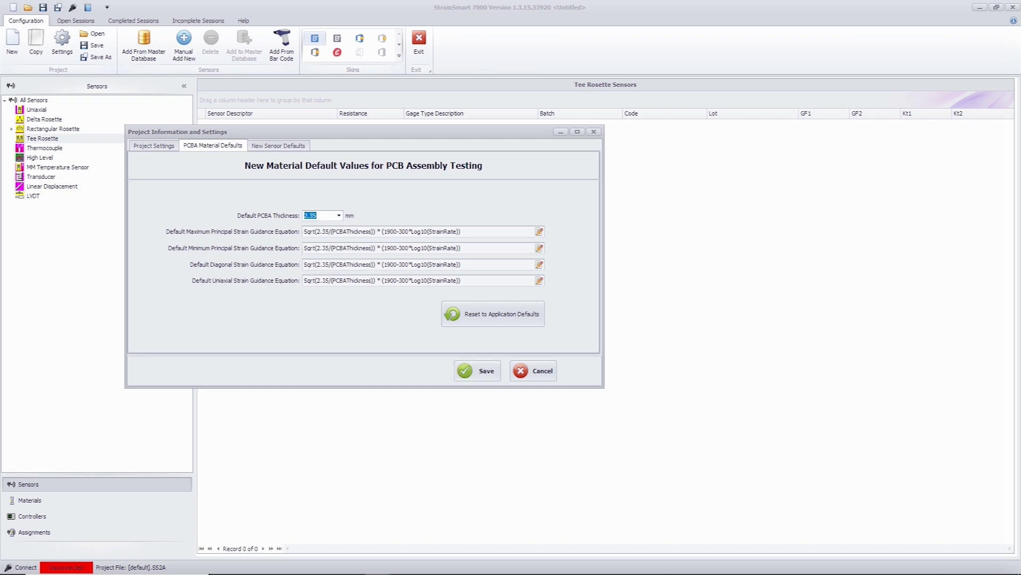
{"action": "type", "text": "2"}
Examine the edit and insert options for the default maximum principal strain guidance equation, and cancel the equation edit.
{"action": "left_click", "coordinate": [539, 232]}
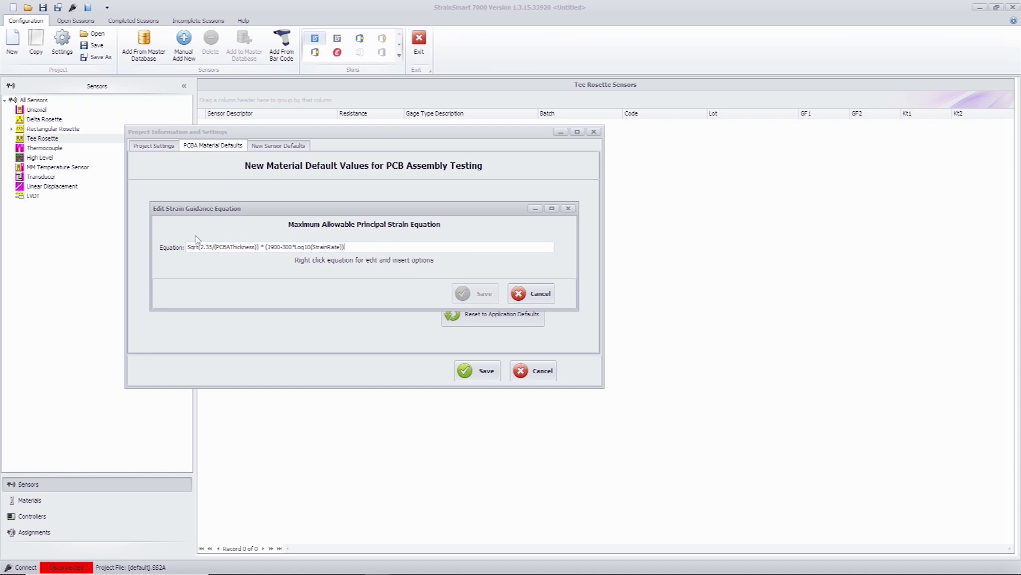
{"action": "left_click_drag", "start_coordinate": [345, 247], "coordinate": [170, 236]}
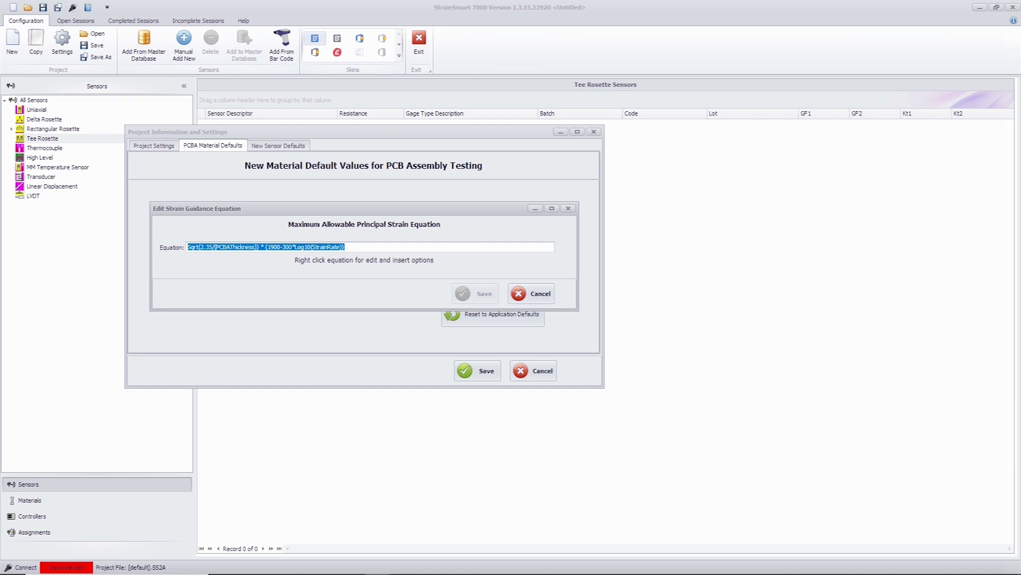
{"action": "right_click", "coordinate": [370, 248]}
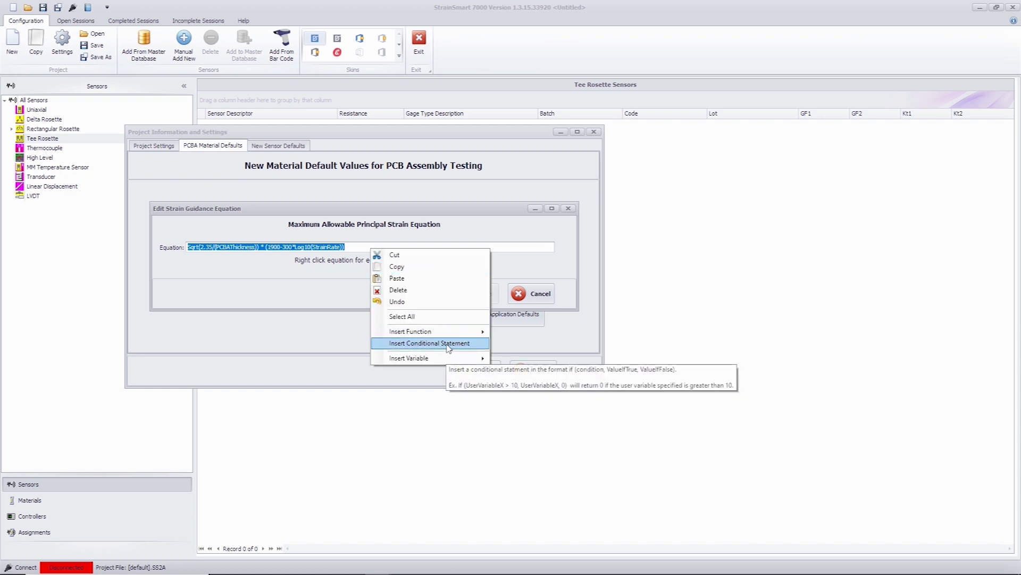
{"action": "mouse_move", "coordinate": [456, 335]}
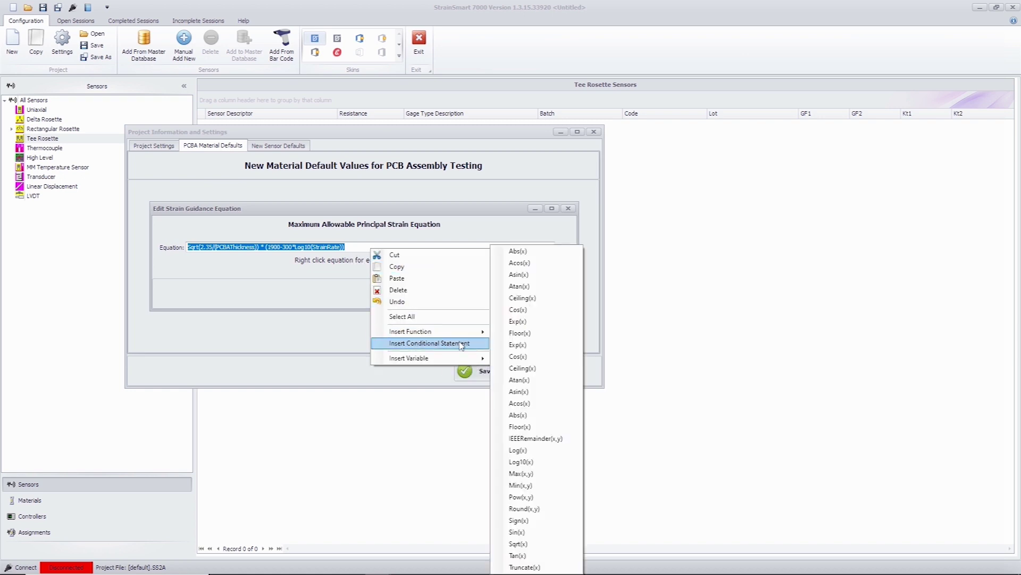
{"action": "mouse_move", "coordinate": [450, 365]}
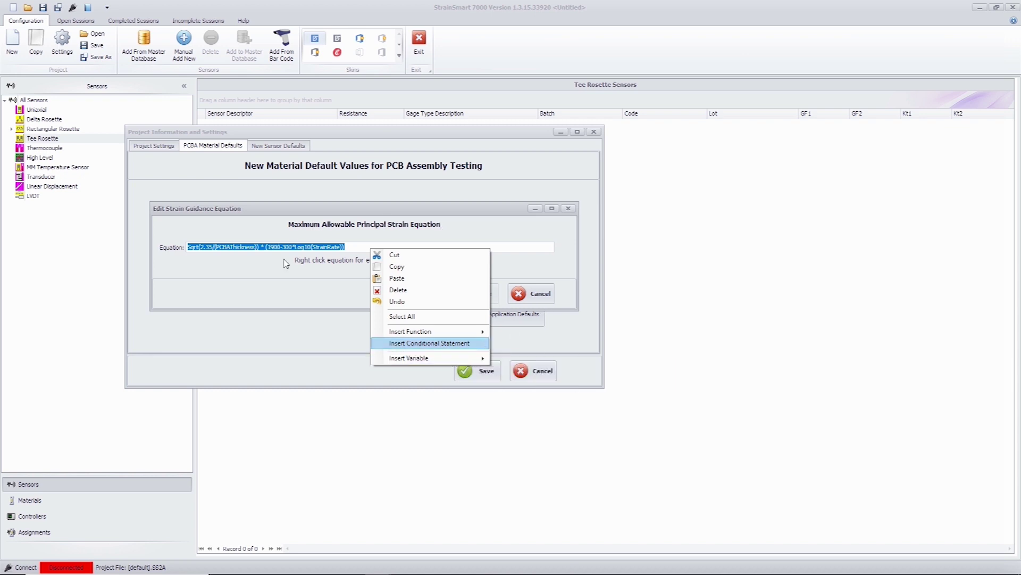
{"action": "left_click", "coordinate": [541, 295]}
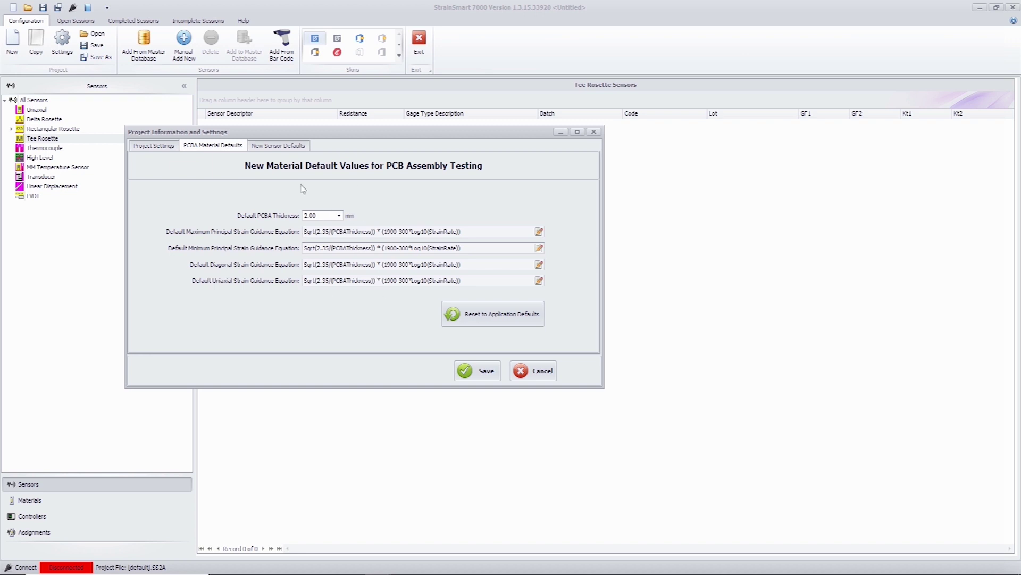
Set the default strain gage resistance for new sensors to 350 ohms and save the project settings.
{"action": "left_click", "coordinate": [272, 146]}
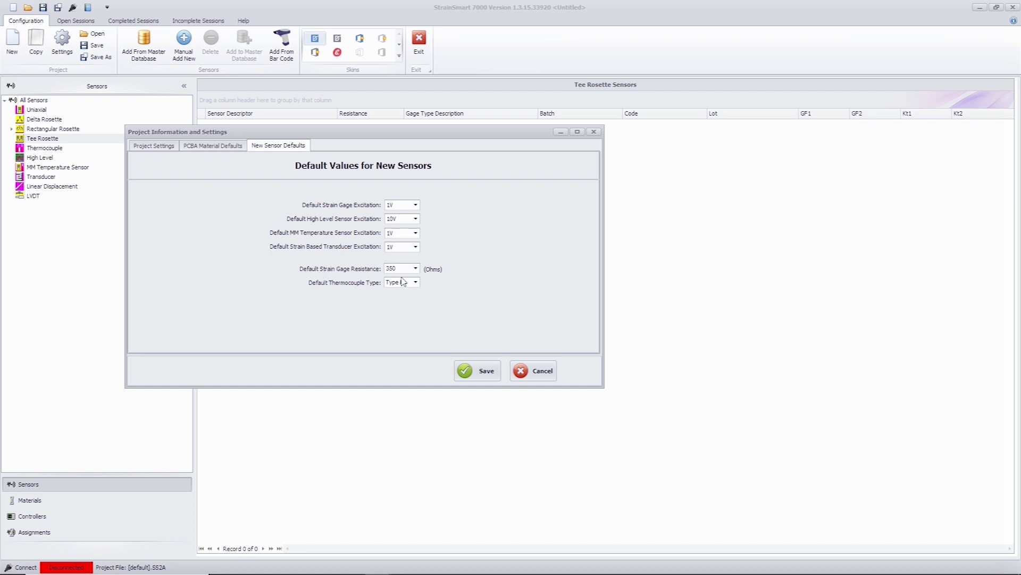
{"action": "left_click", "coordinate": [415, 269]}
{"action": "left_click", "coordinate": [401, 287]}
{"action": "left_click", "coordinate": [483, 371]}
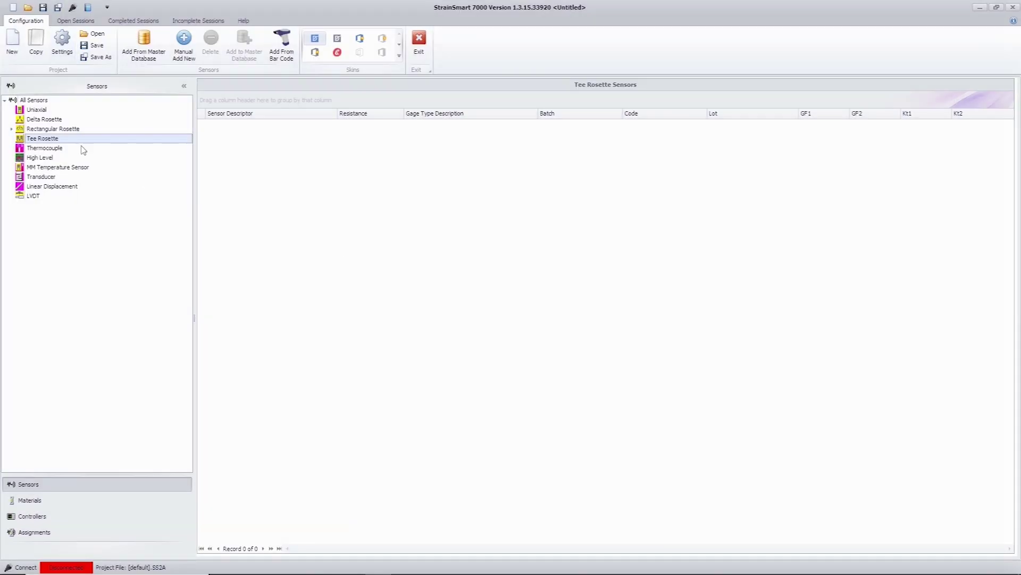
Create a new project without saving the current one, using the New Project Wizard.
{"action": "left_click", "coordinate": [13, 44]}
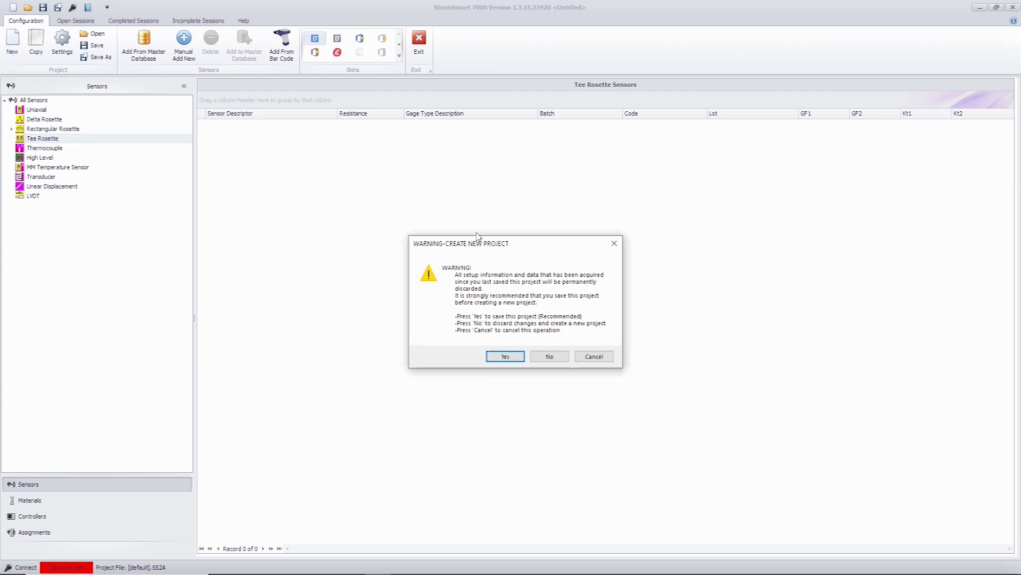
{"action": "left_click", "coordinate": [550, 356]}
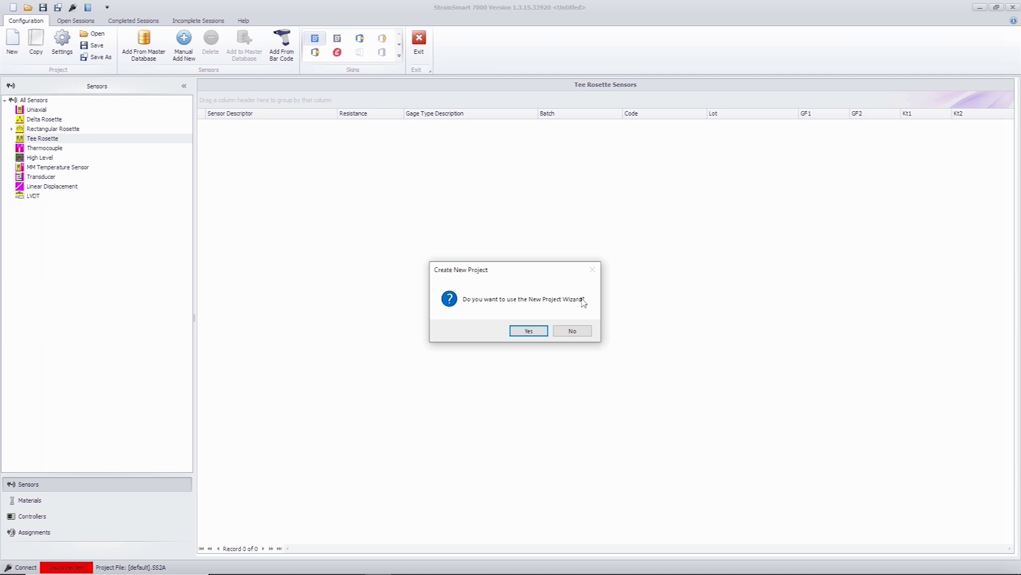
{"action": "left_click", "coordinate": [534, 331]}
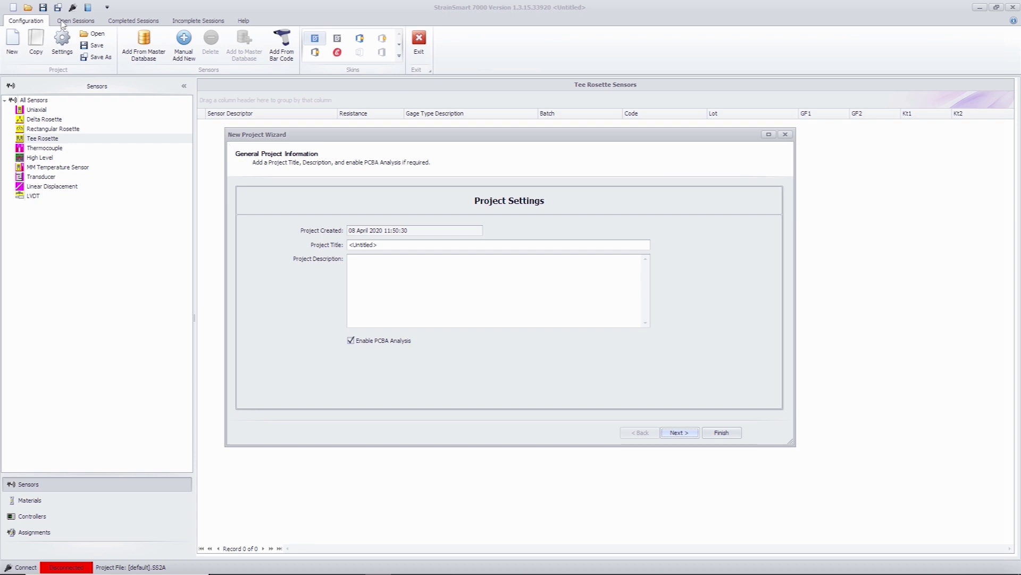
Accept the general project information and add a rectangular rosette sensor with its default properties.
{"action": "left_click", "coordinate": [679, 433]}
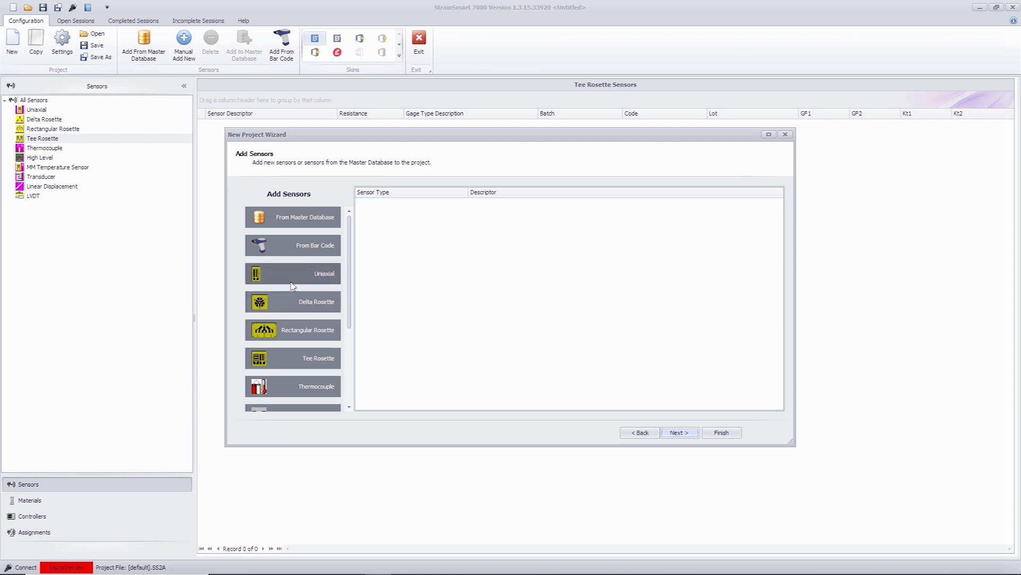
{"action": "left_click", "coordinate": [297, 333]}
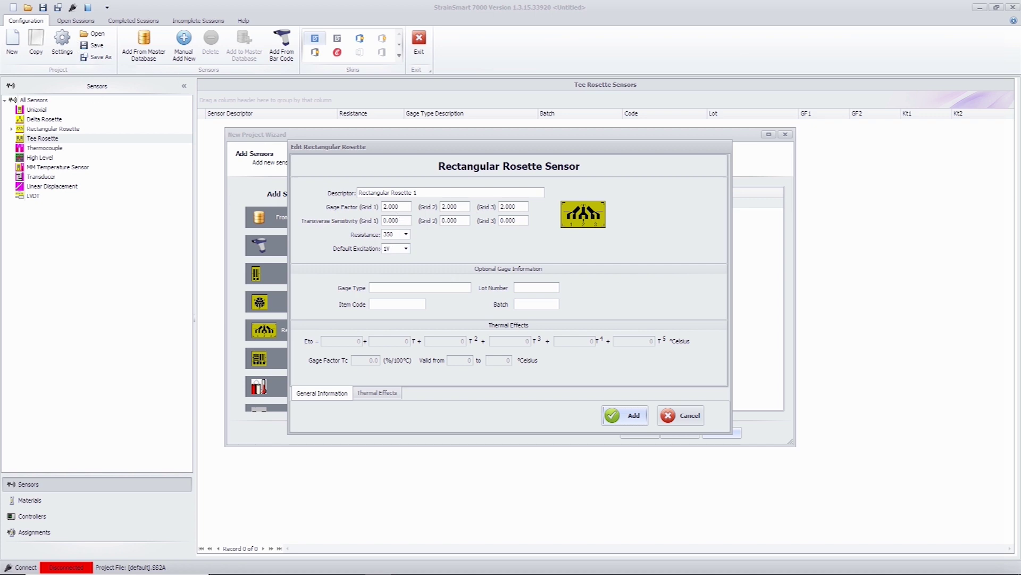
{"action": "left_click", "coordinate": [629, 417]}
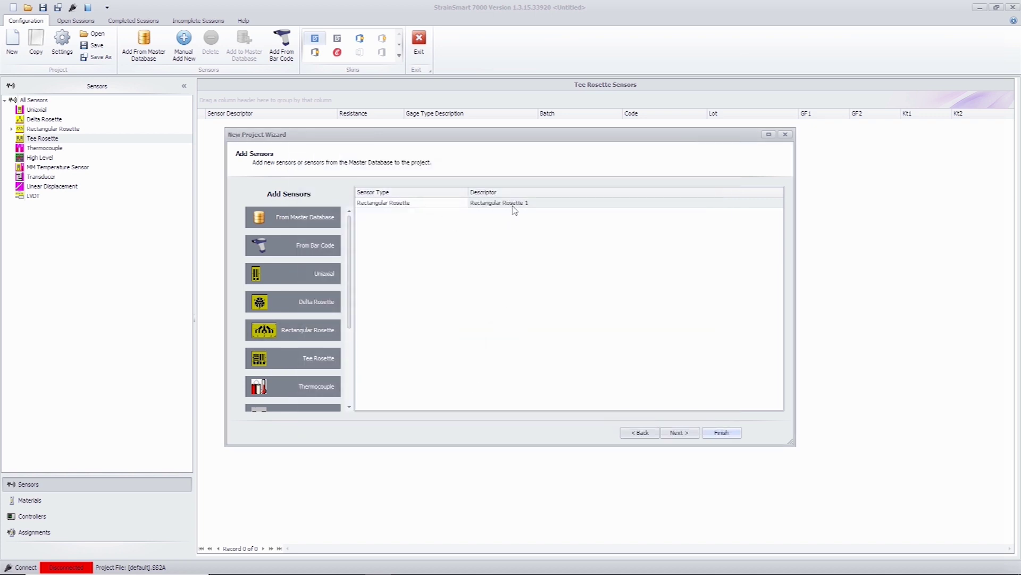
Continue to the materials and add a new material with the project's default PCBA properties.
{"action": "left_click", "coordinate": [679, 433]}
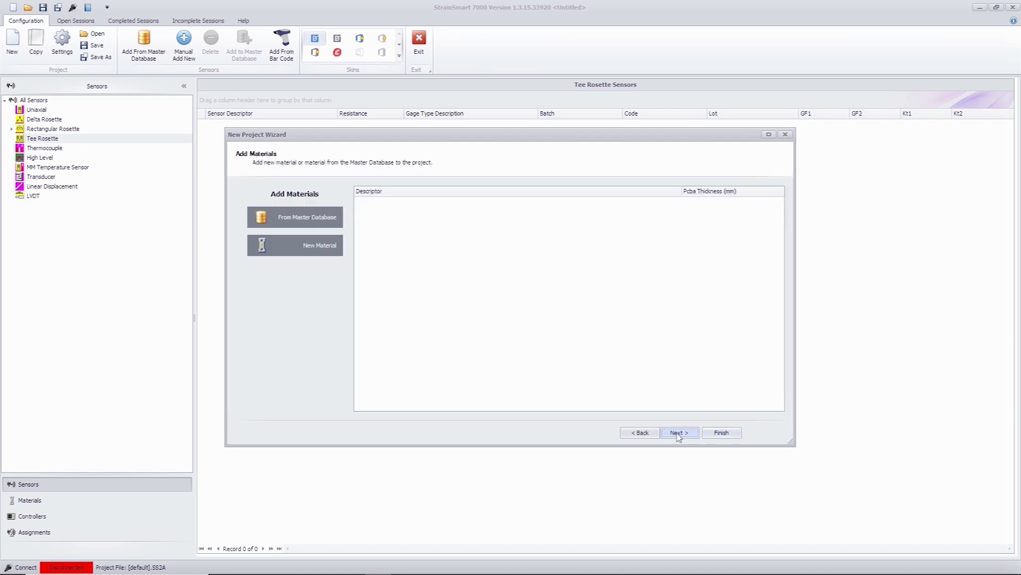
{"action": "left_click", "coordinate": [315, 248]}
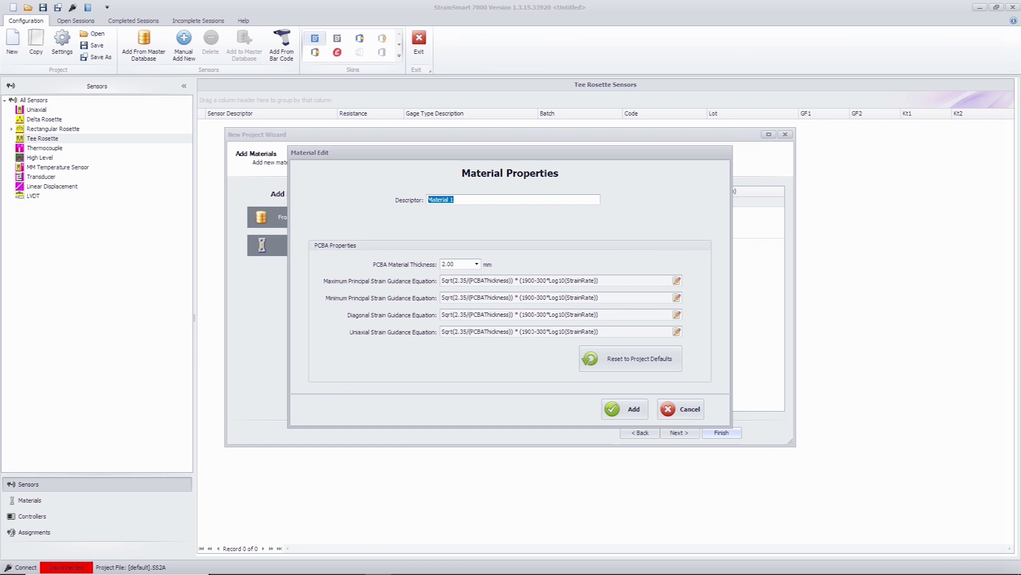
{"action": "left_click", "coordinate": [630, 413]}
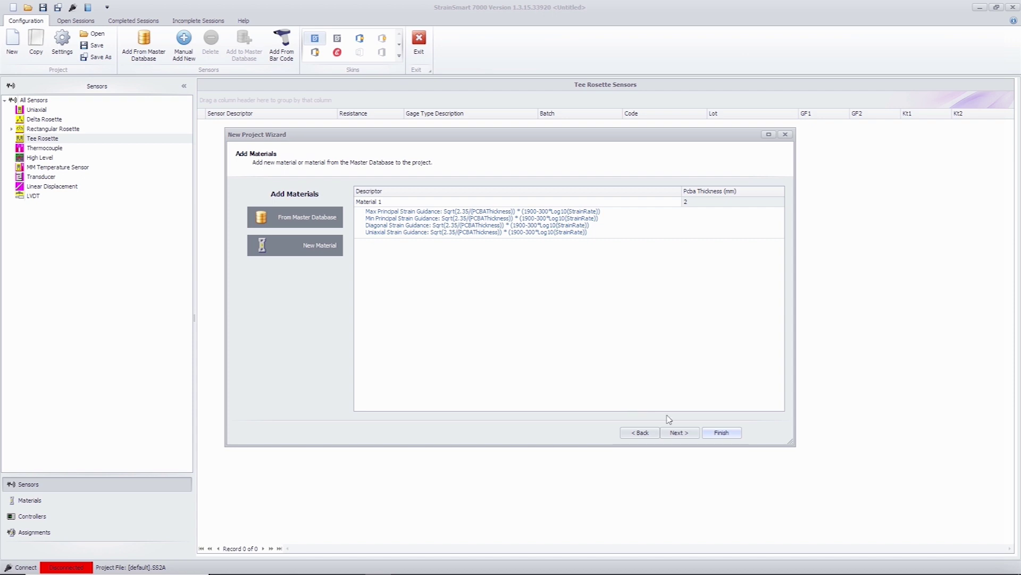
Accept the controller hardware as configured and start a rectangular rosette assignment on the first channel of Device 1's first card.
{"action": "left_click", "coordinate": [685, 435]}
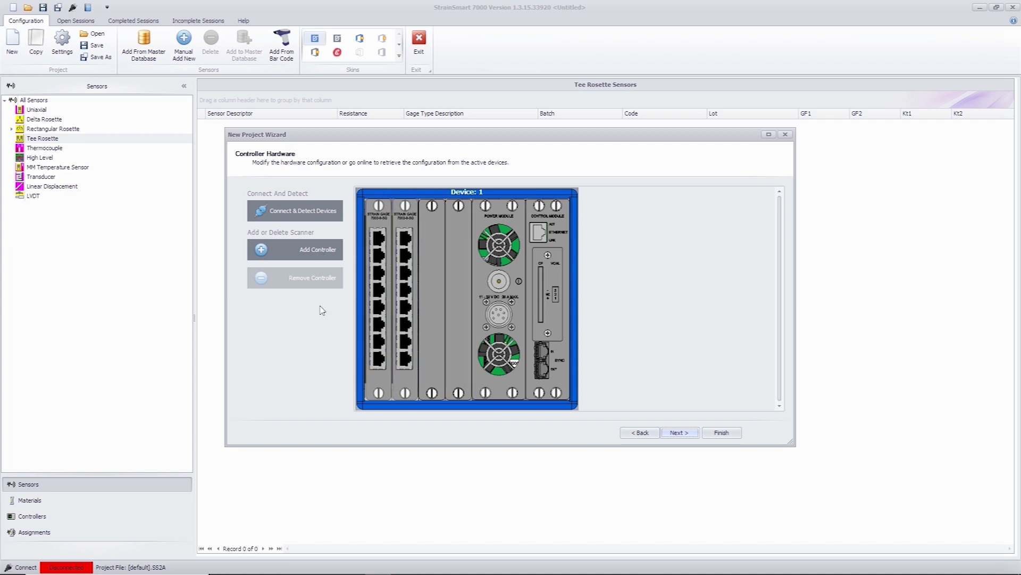
{"action": "left_click", "coordinate": [685, 435]}
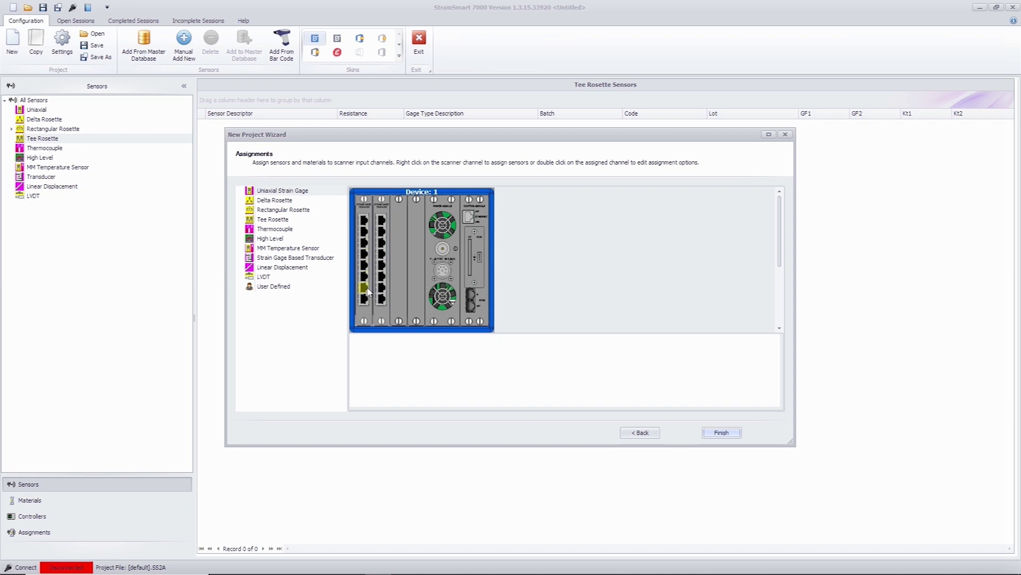
{"action": "right_click", "coordinate": [365, 224]}
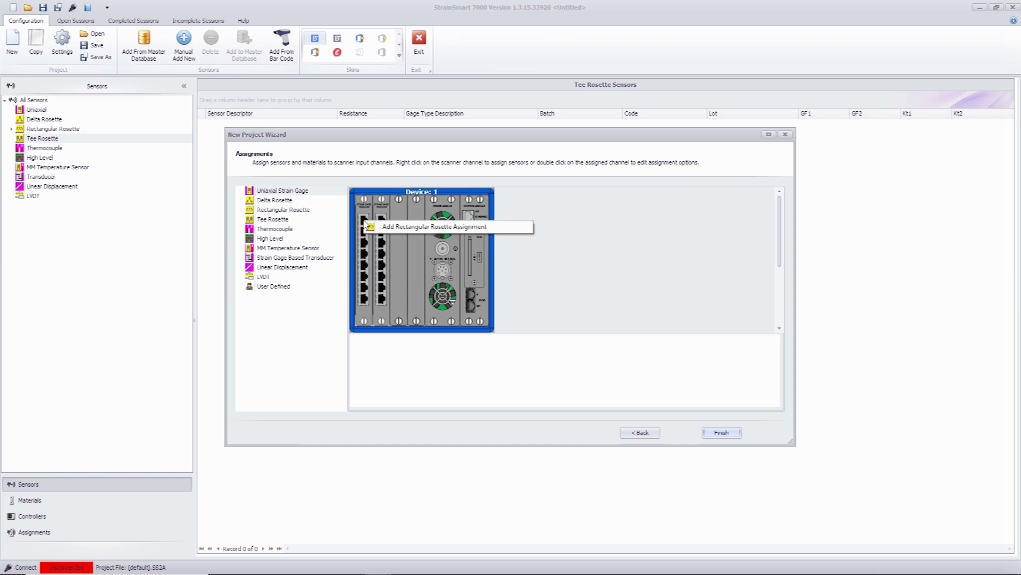
{"action": "left_click", "coordinate": [398, 229]}
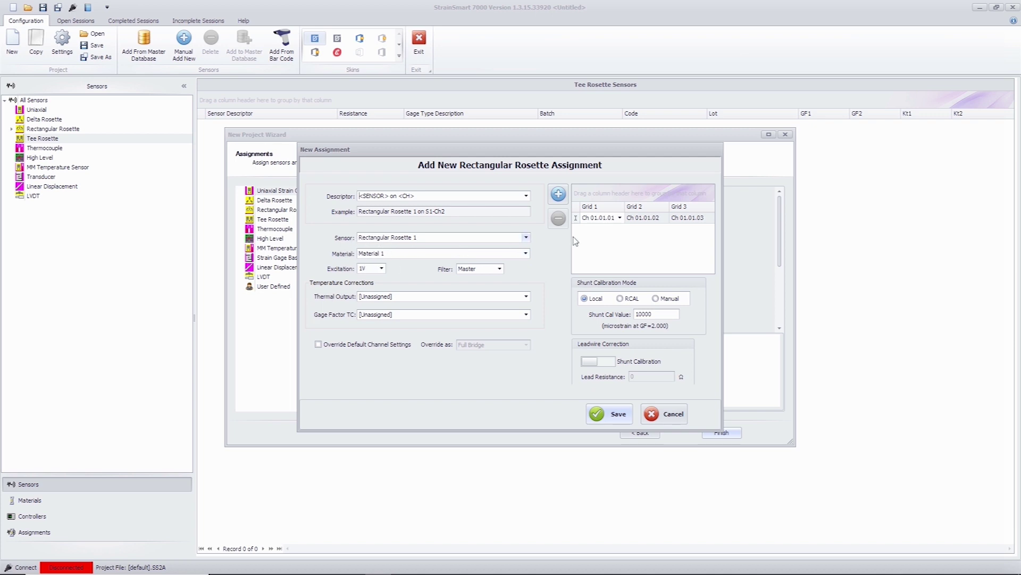
Try adding three more channel rows to the rectangular rosette assignment, and remove them again.
{"action": "left_click", "coordinate": [559, 195]}
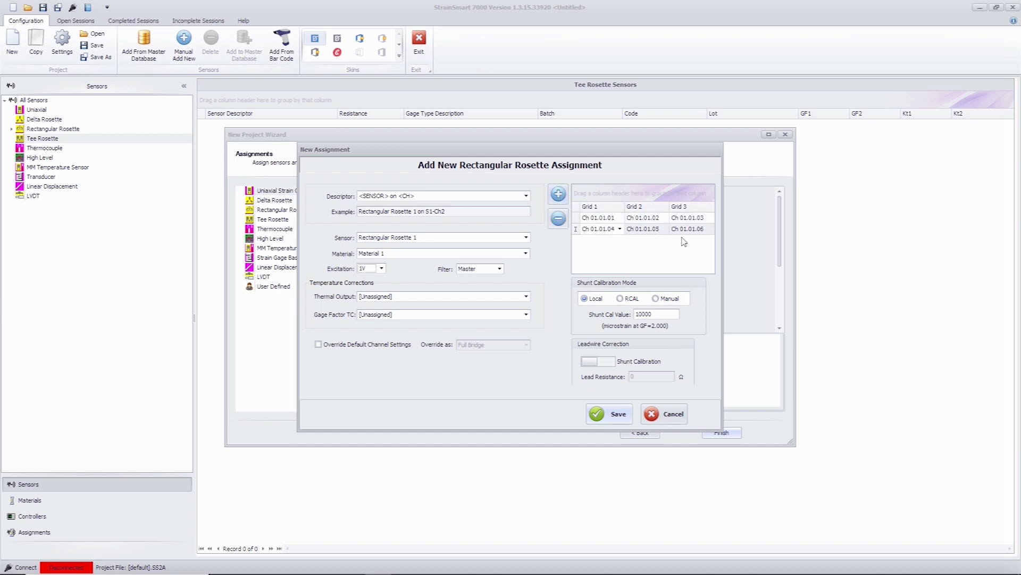
{"action": "left_click", "coordinate": [558, 195]}
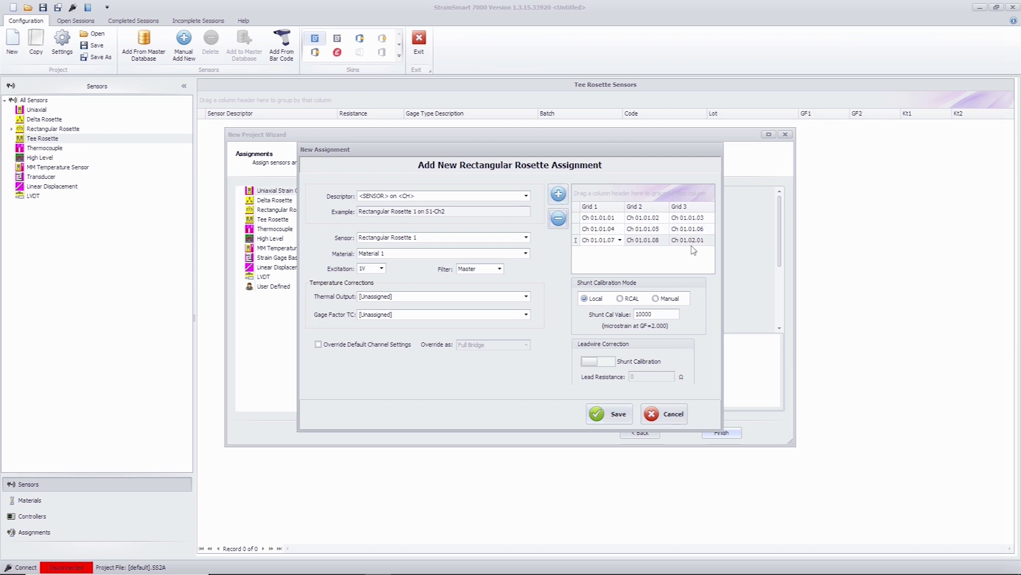
{"action": "left_click", "coordinate": [559, 195]}
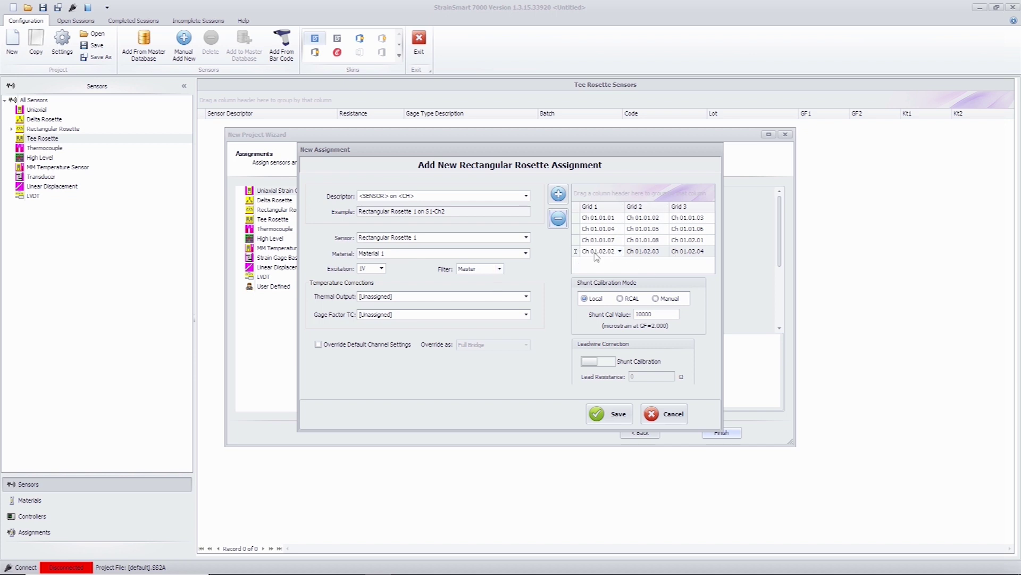
{"action": "left_click", "coordinate": [558, 219]}
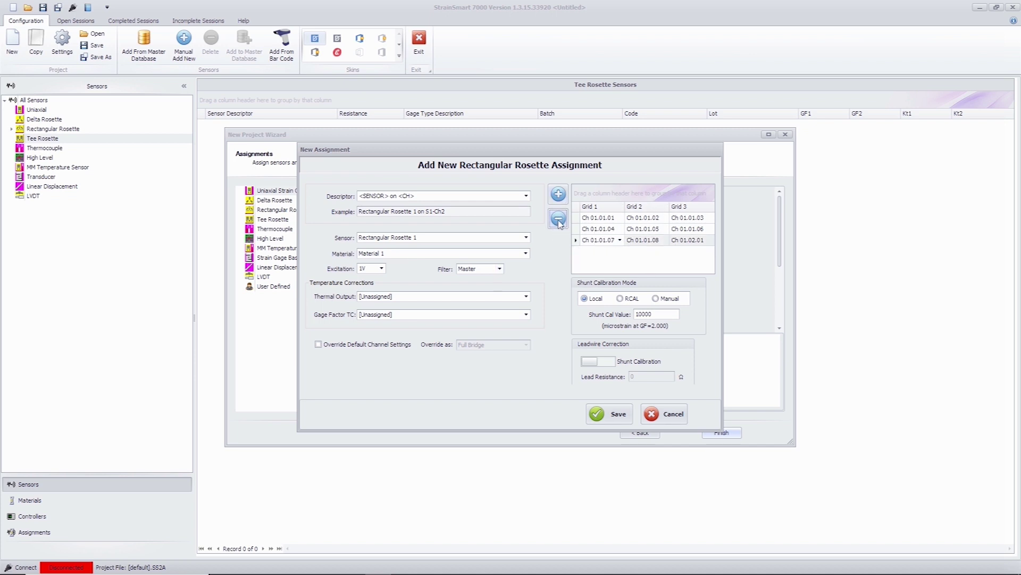
{"action": "left_click", "coordinate": [559, 219]}
{"action": "left_click", "coordinate": [559, 219]}
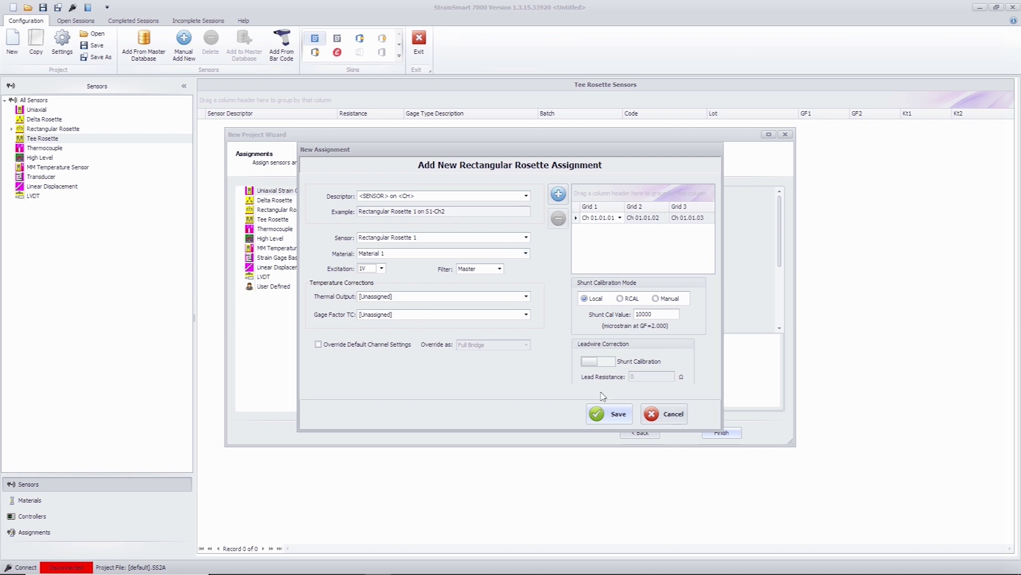
Save the rosette assignment with the descriptor R1 BGA1 and finish the project wizard.
{"action": "left_click", "coordinate": [617, 415]}
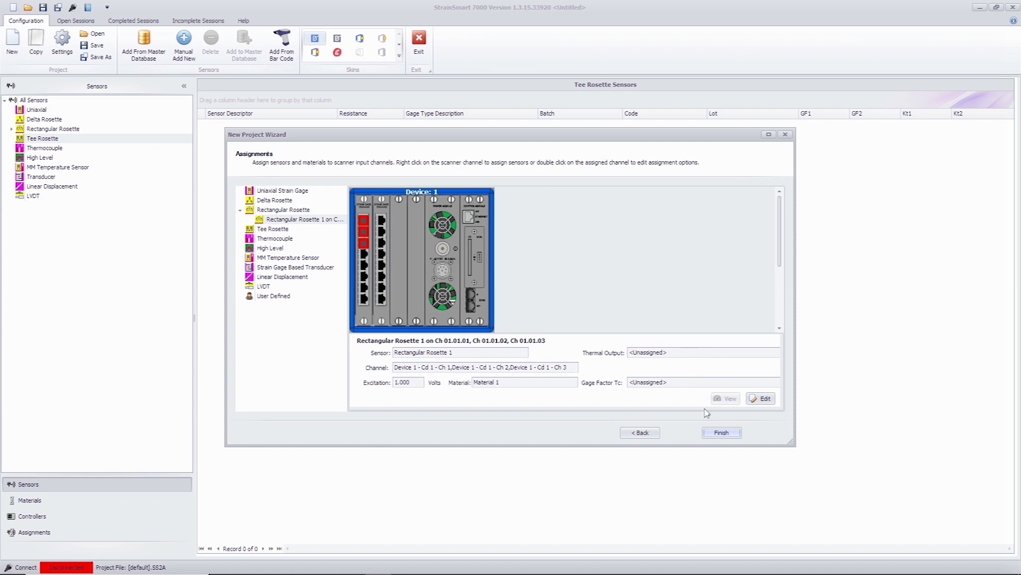
{"action": "left_click", "coordinate": [766, 399]}
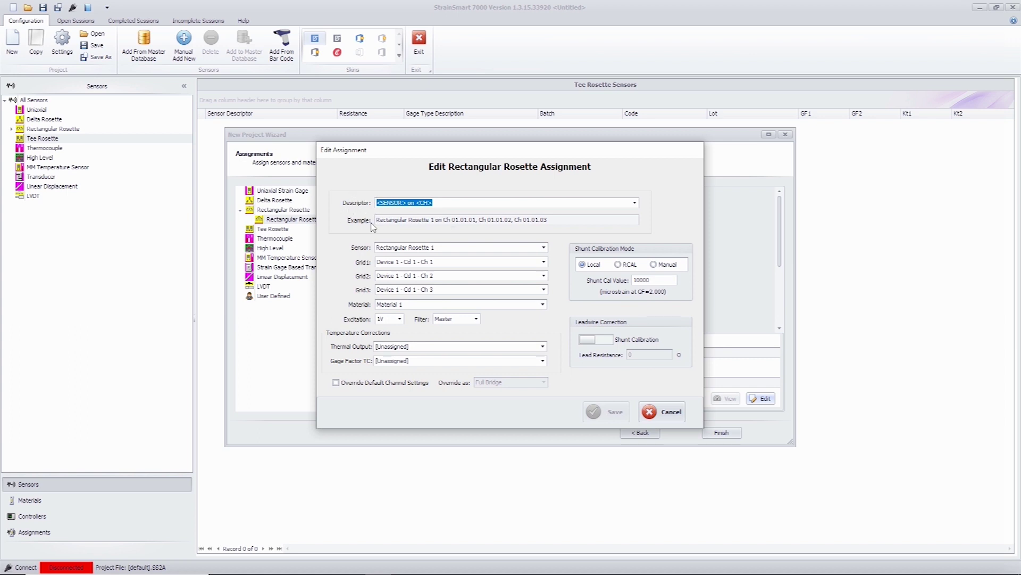
{"action": "type", "text": "R1 BGA1"}
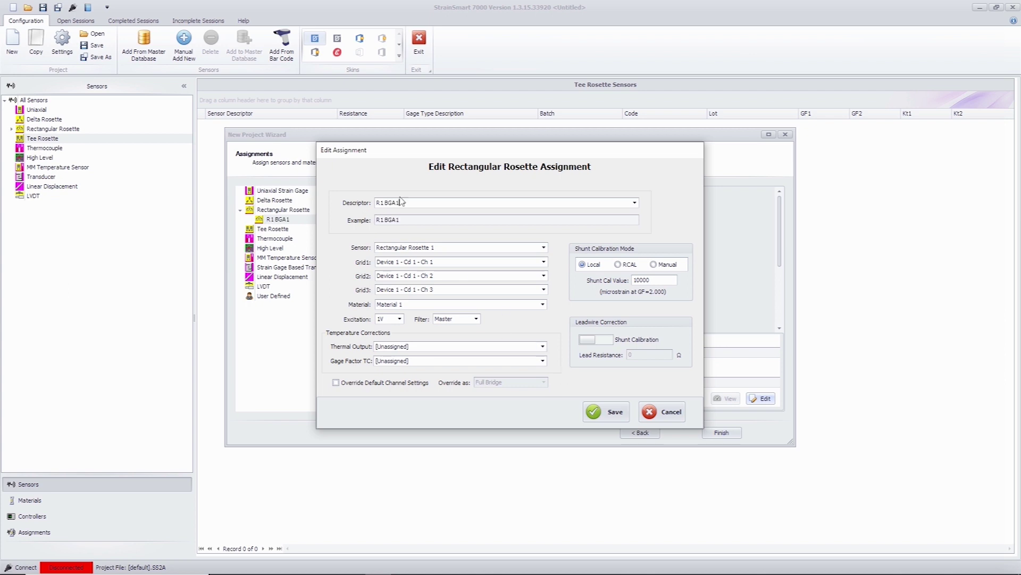
{"action": "left_click", "coordinate": [616, 417]}
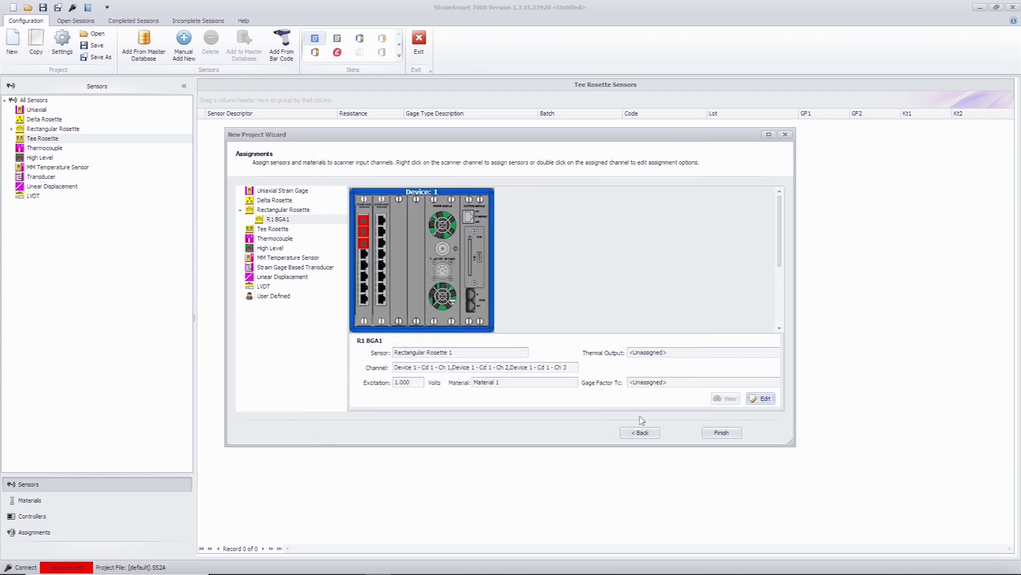
{"action": "left_click", "coordinate": [722, 433]}
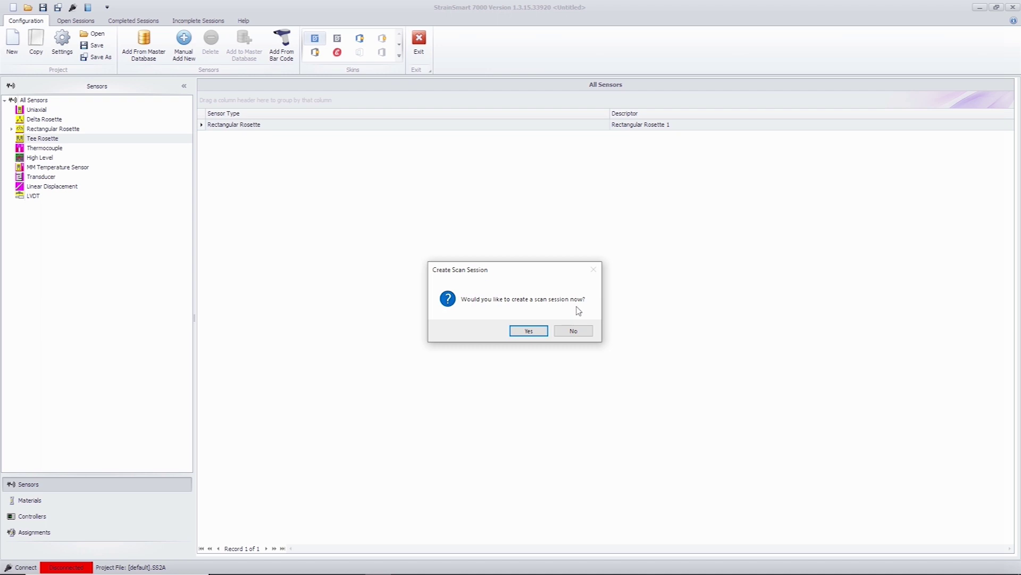
Create a scan session for the R1 BGA1 assignment with a scan rate of 2000 and time-based recording enabled.
{"action": "left_click", "coordinate": [530, 331]}
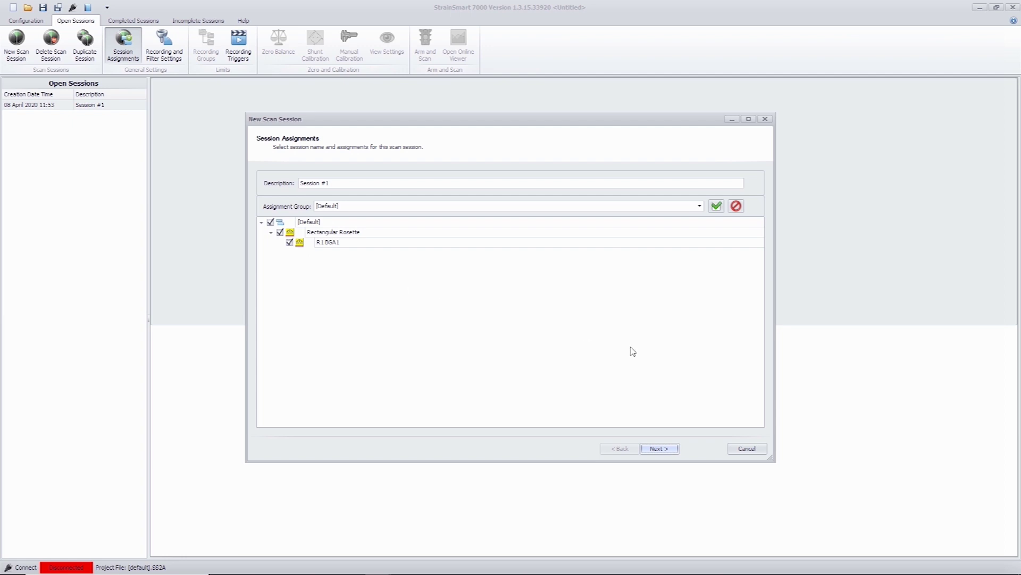
{"action": "left_click", "coordinate": [660, 448]}
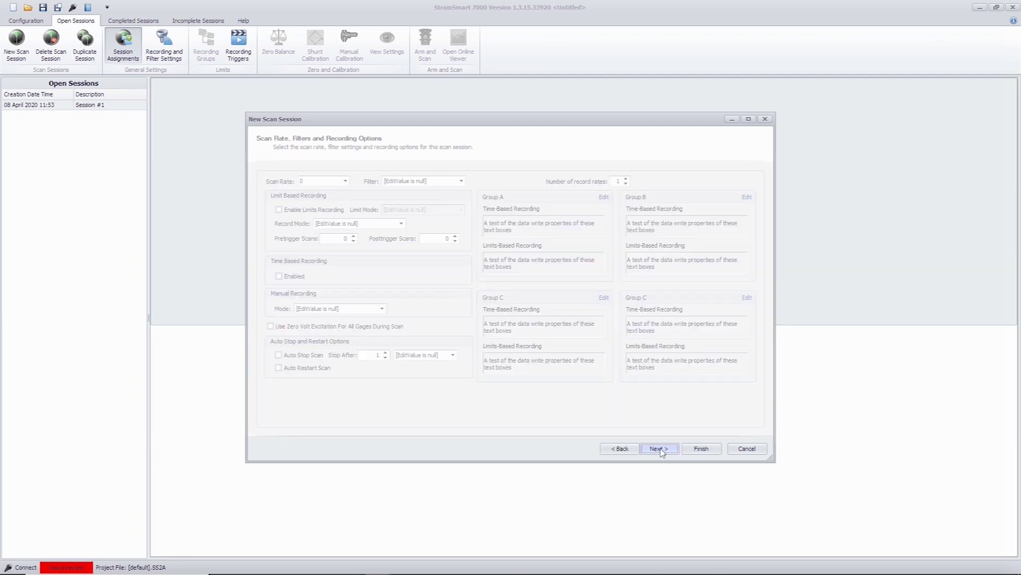
{"action": "left_click", "coordinate": [345, 181]}
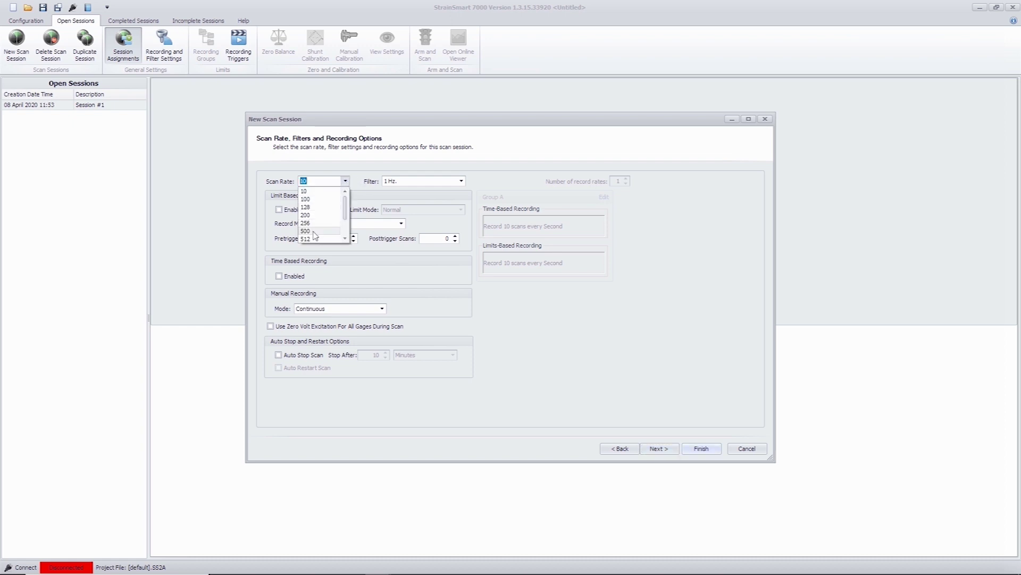
{"action": "scroll", "coordinate": [346, 234], "scroll_direction": "down", "scroll_amount": 4}
{"action": "left_click", "coordinate": [319, 232]}
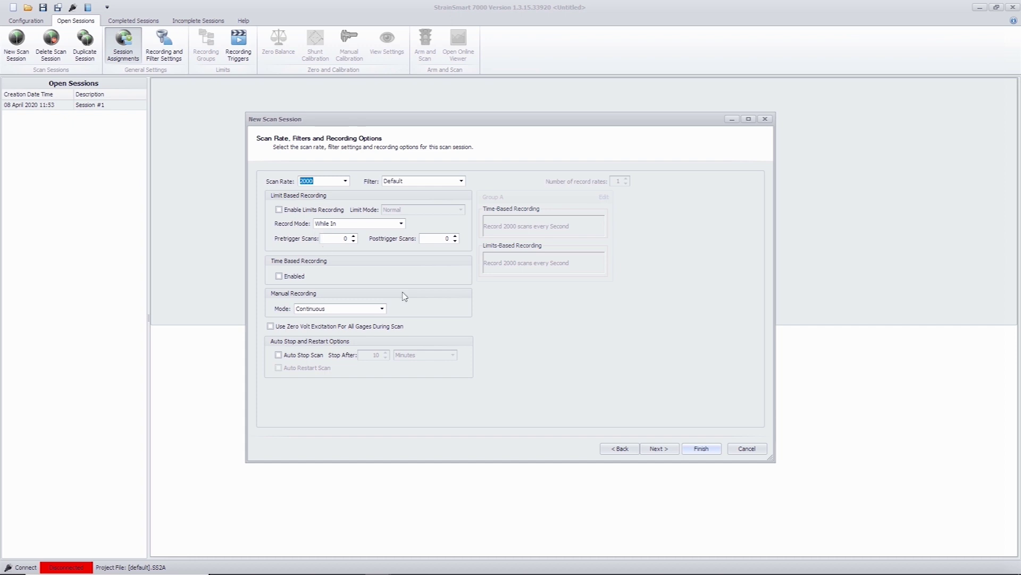
{"action": "left_click", "coordinate": [279, 276]}
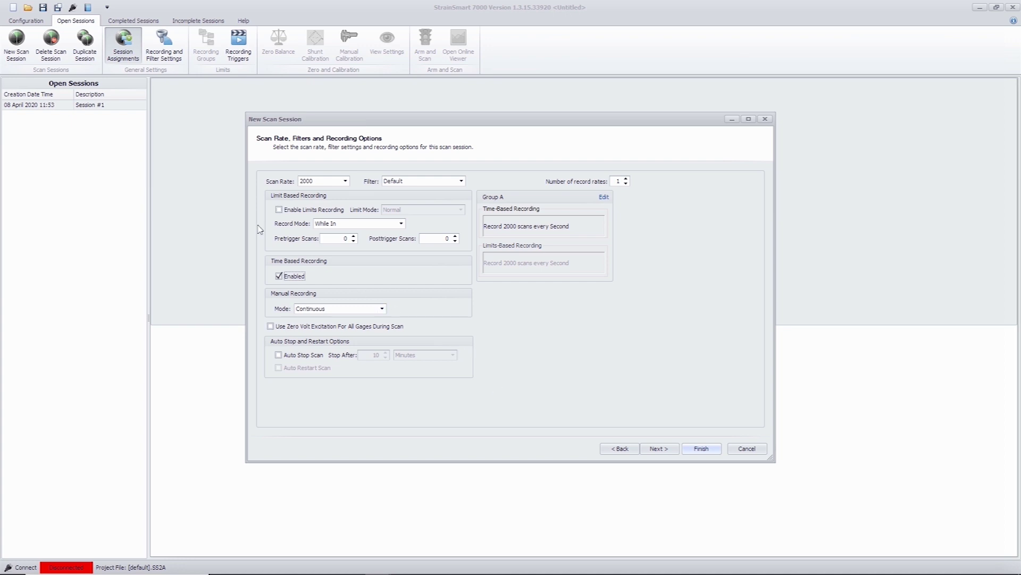
{"action": "left_click", "coordinate": [702, 449]}
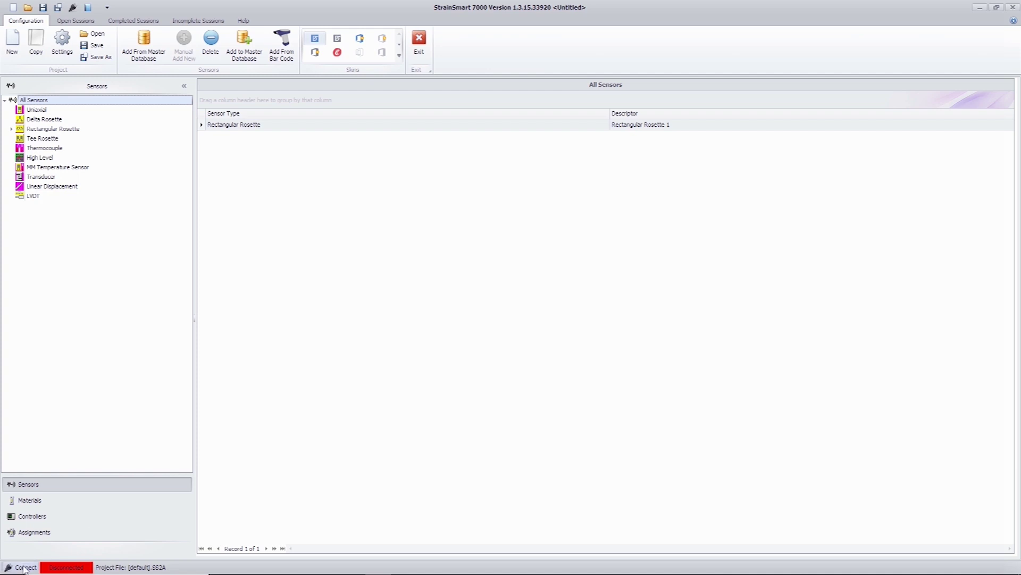
Connect to the scanner hardware and zero-balance the R1 BGA1 assignment in the open session.
{"action": "left_click", "coordinate": [73, 10]}
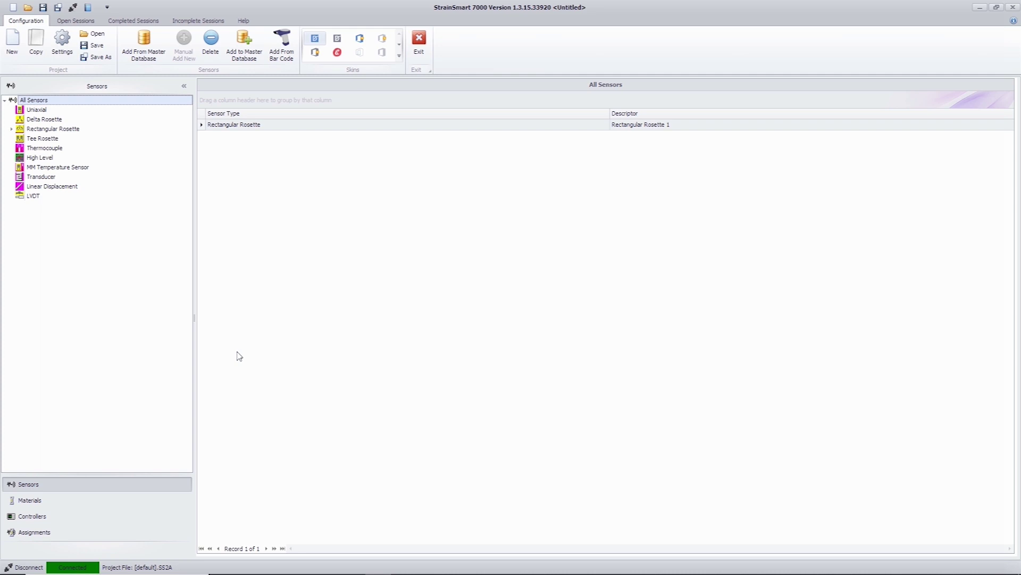
{"action": "left_click", "coordinate": [76, 23]}
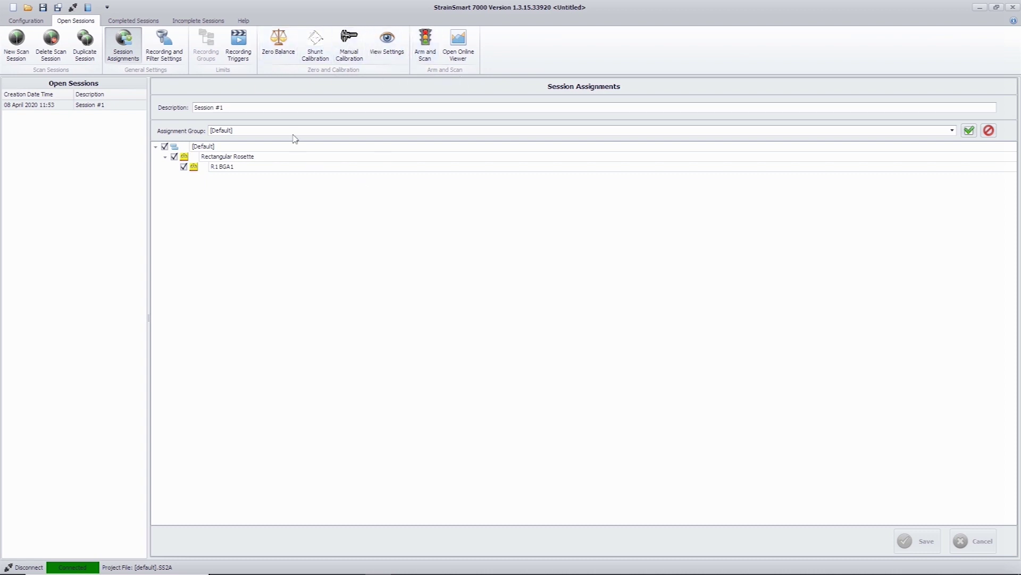
{"action": "left_click", "coordinate": [282, 44]}
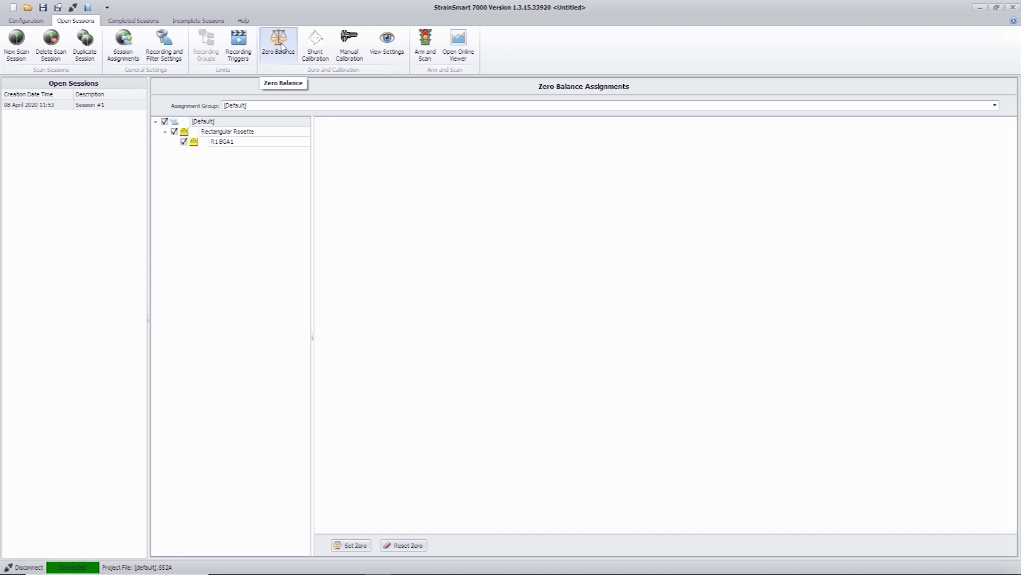
{"action": "left_click", "coordinate": [348, 547]}
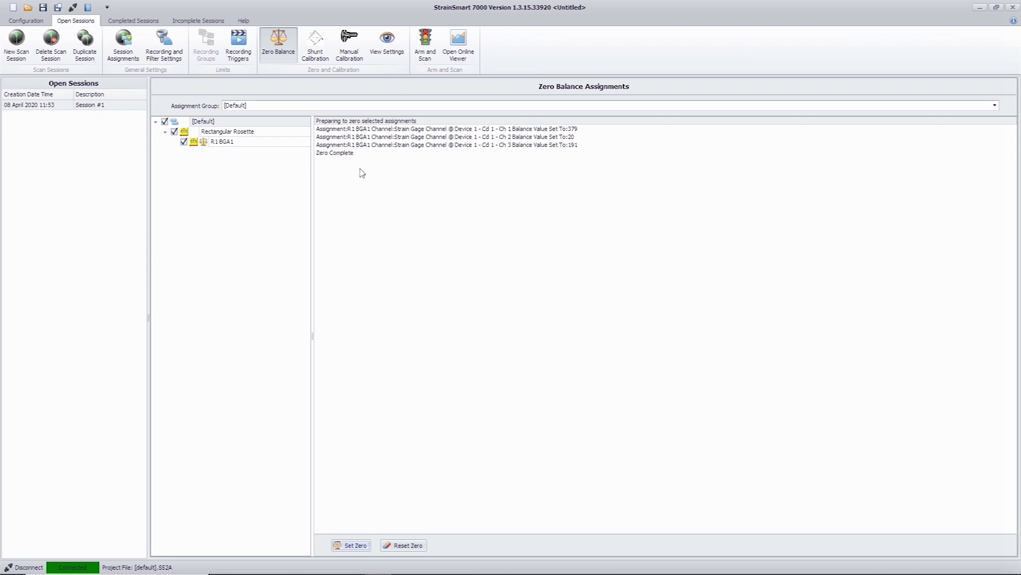
Perform a shunt calibration on the R1 BGA1 assignment and validate the project for scanning.
{"action": "left_click", "coordinate": [315, 44]}
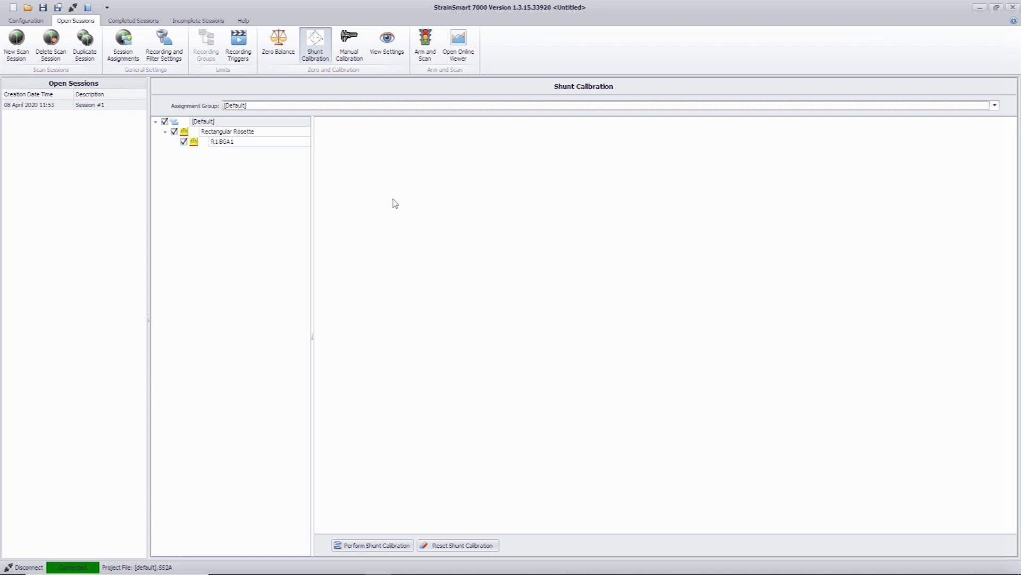
{"action": "left_click", "coordinate": [388, 544]}
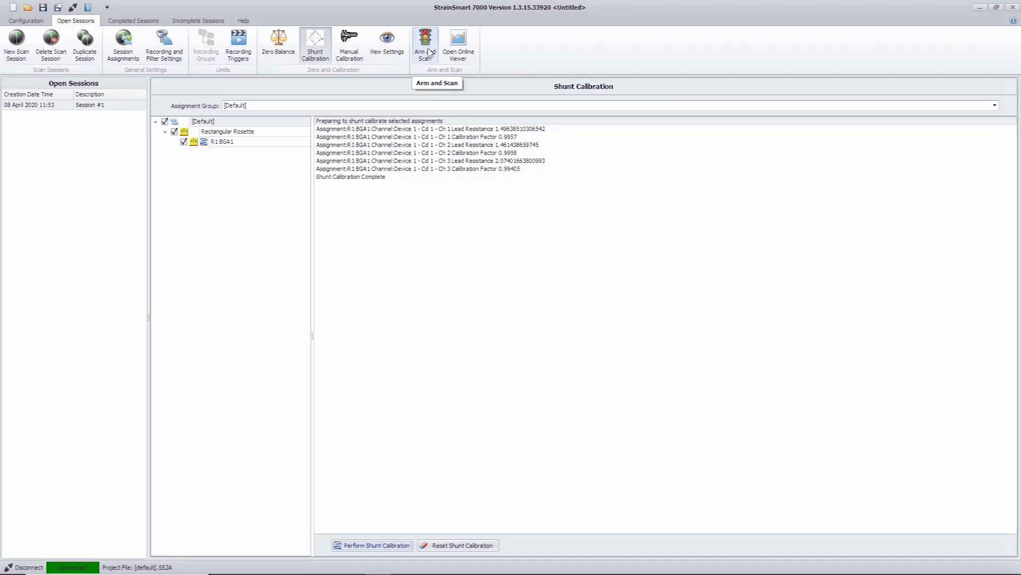
{"action": "left_click", "coordinate": [428, 51]}
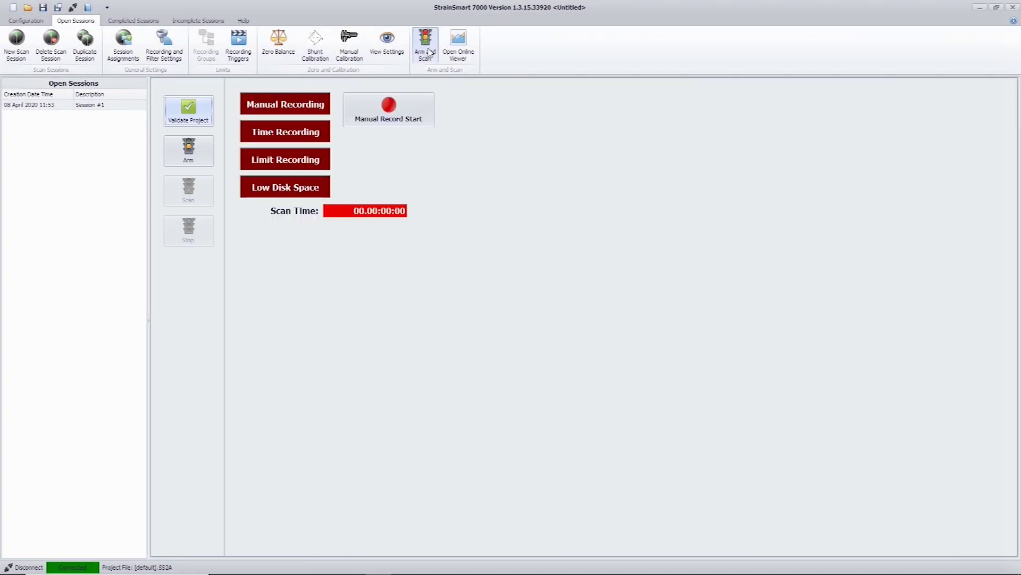
{"action": "left_click", "coordinate": [195, 117]}
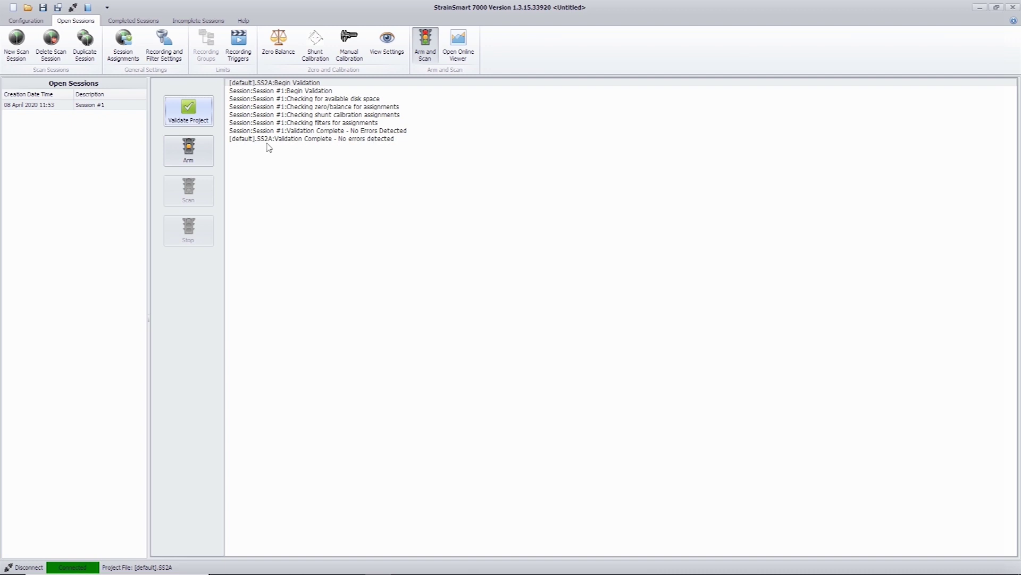
Arm the scanner and record a scan, stopping it and accepting duplication of the scan session.
{"action": "left_click", "coordinate": [199, 158]}
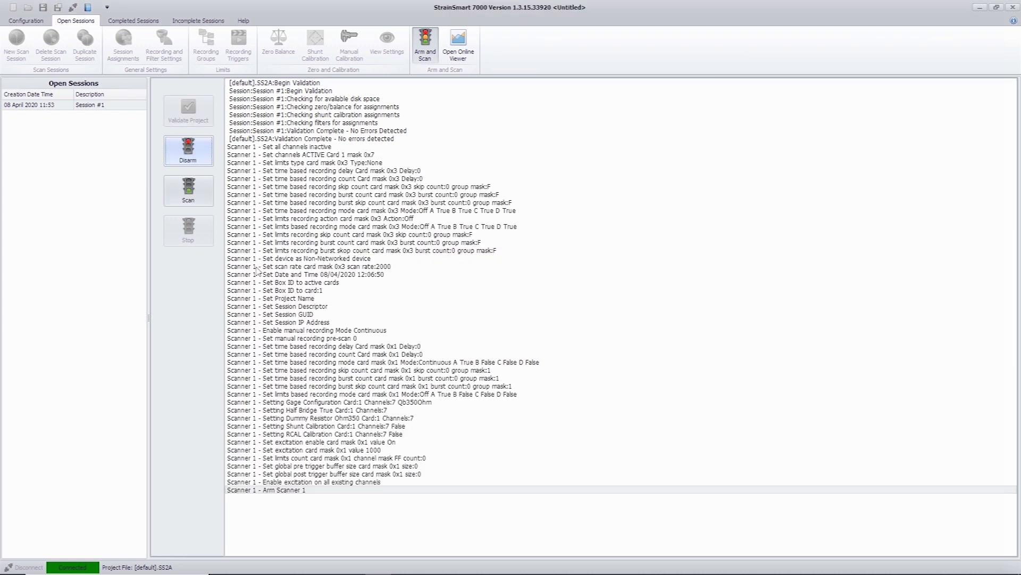
{"action": "left_click", "coordinate": [189, 196]}
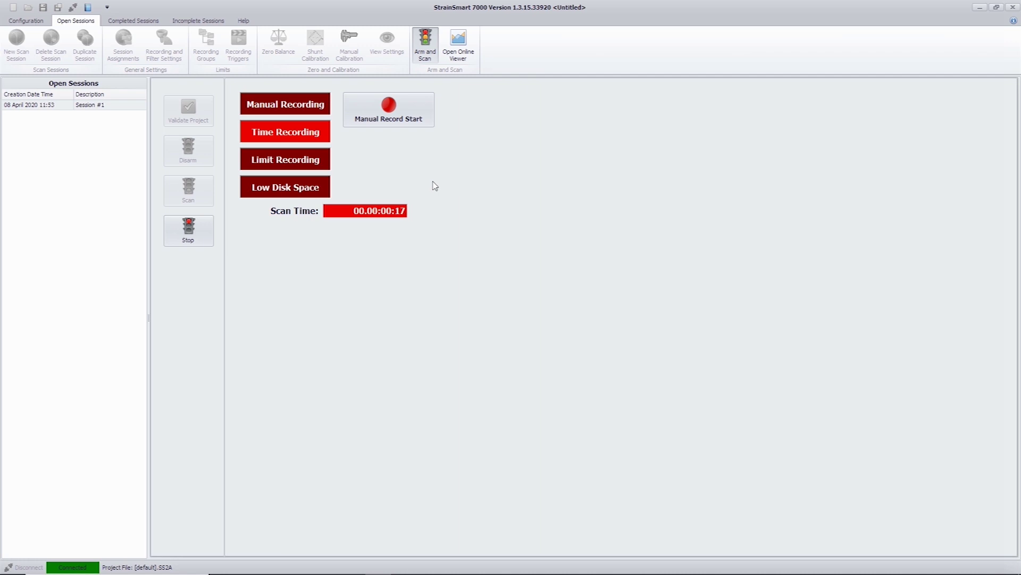
{"action": "left_click", "coordinate": [190, 232]}
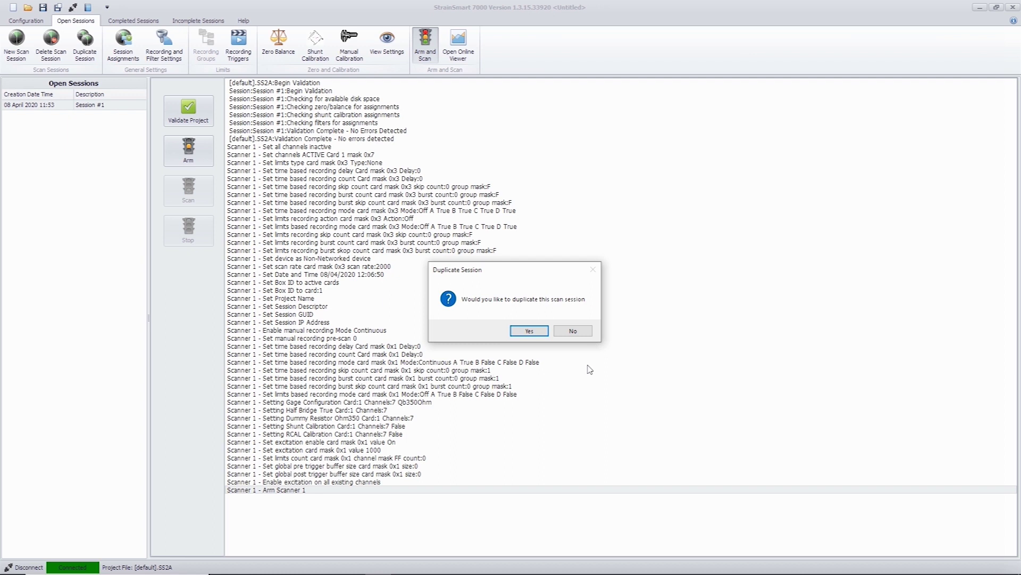
{"action": "left_click", "coordinate": [530, 331]}
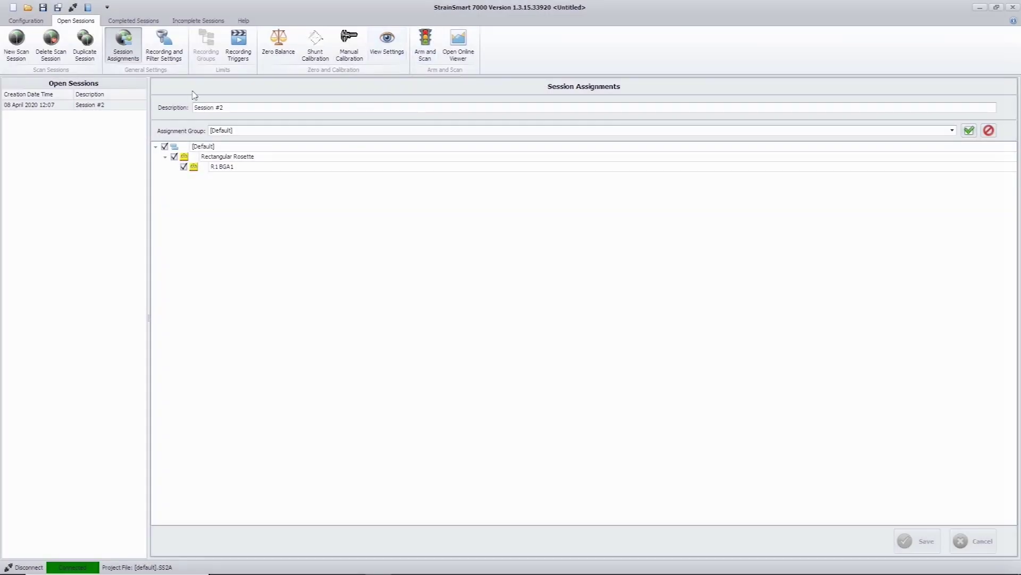
Change the completed scan session's description to ICT1.
{"action": "left_click", "coordinate": [134, 21]}
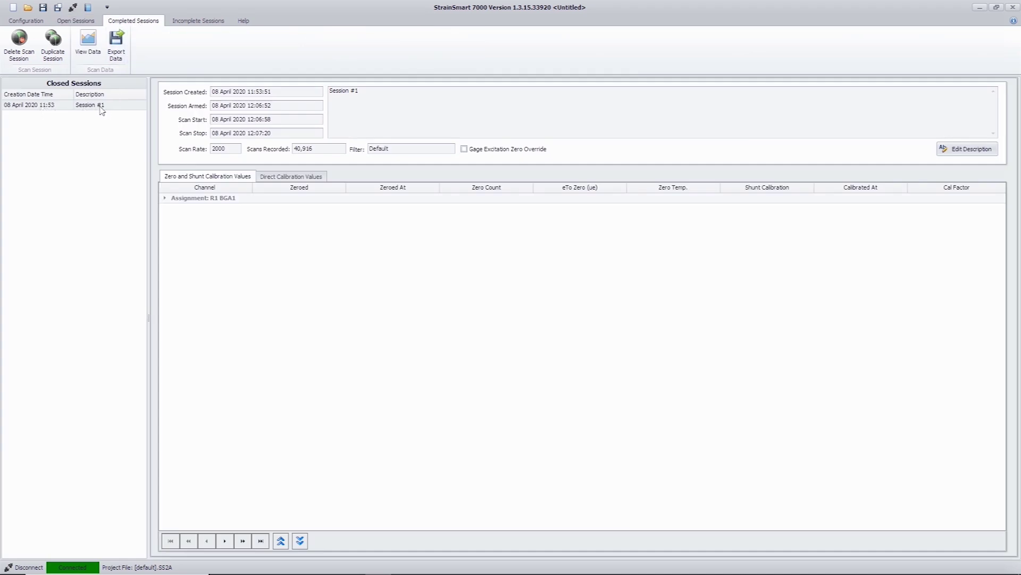
{"action": "left_click", "coordinate": [977, 151]}
{"action": "type", "text": "ICT1"}
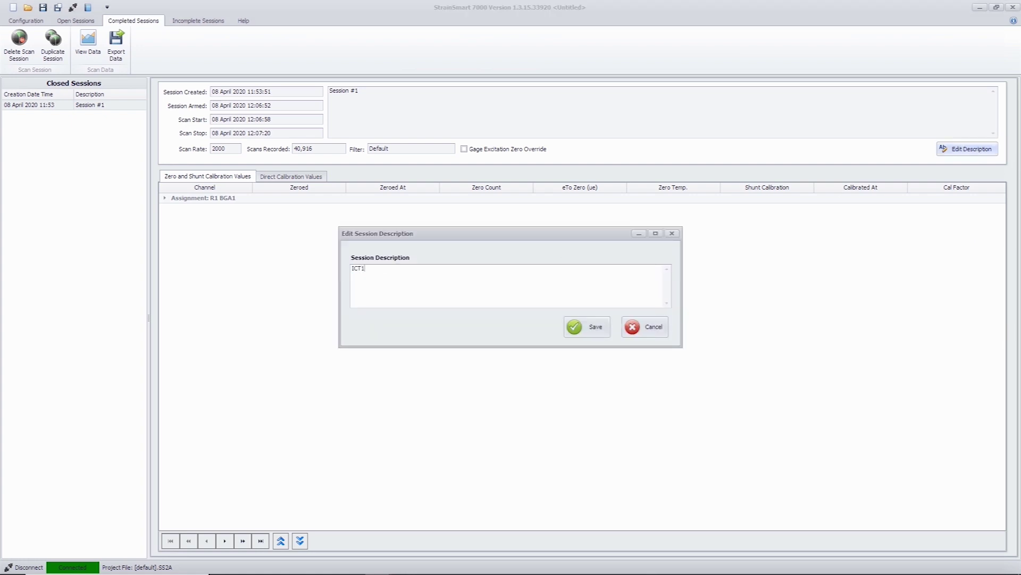
{"action": "left_click", "coordinate": [595, 333]}
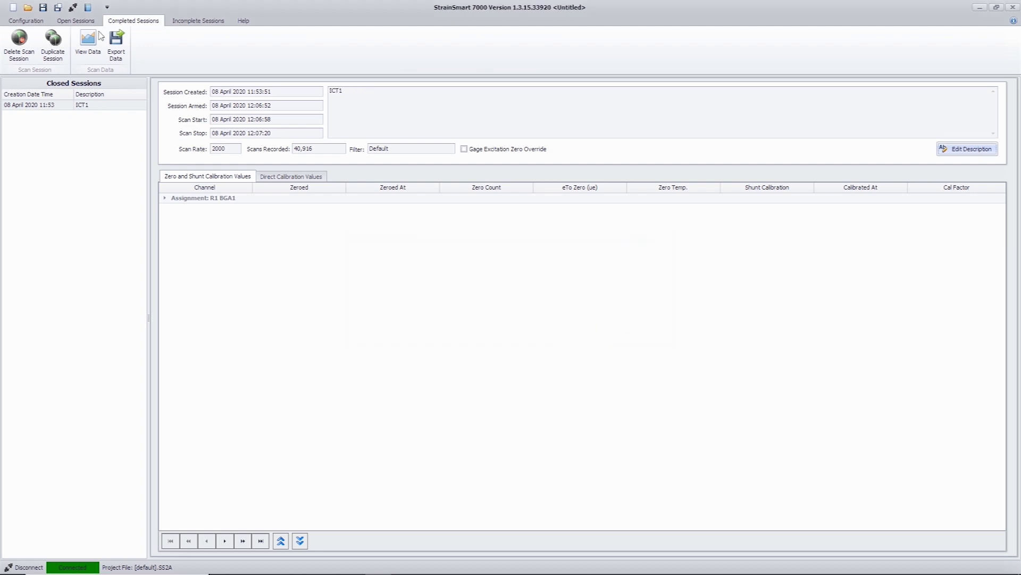
Display ICT1's minimum principal, maximum principal and diagonal strain without angle, saving that selection as the rectangular rosette default.
{"action": "left_click", "coordinate": [92, 108]}
{"action": "double_click", "coordinate": [92, 108]}
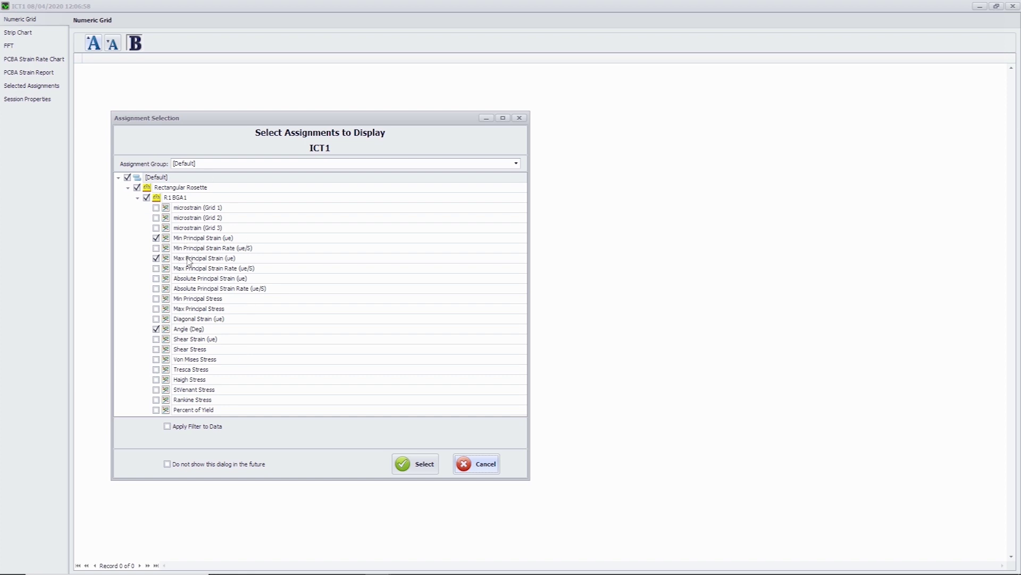
{"action": "left_click", "coordinate": [156, 319]}
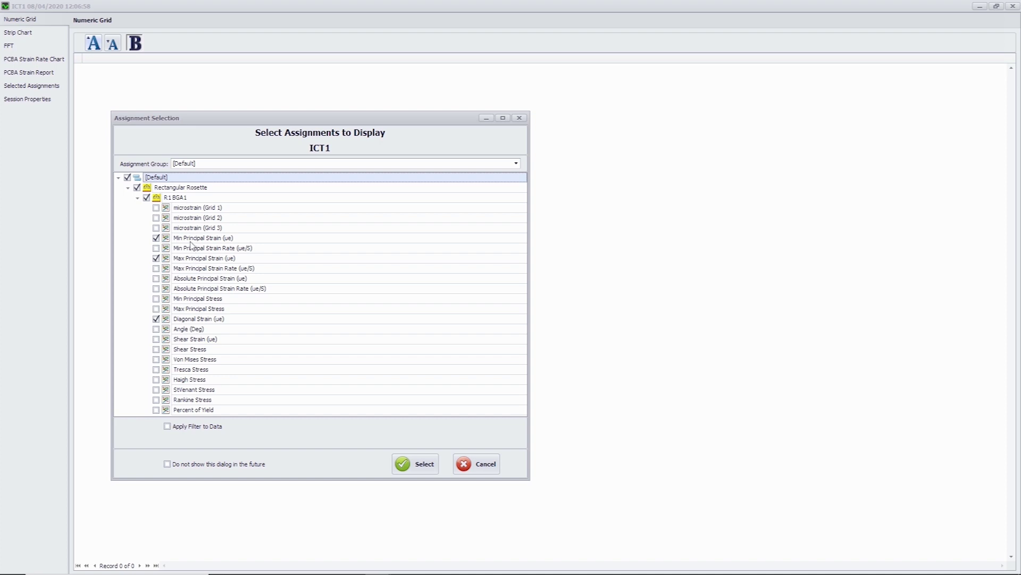
{"action": "right_click", "coordinate": [192, 241]}
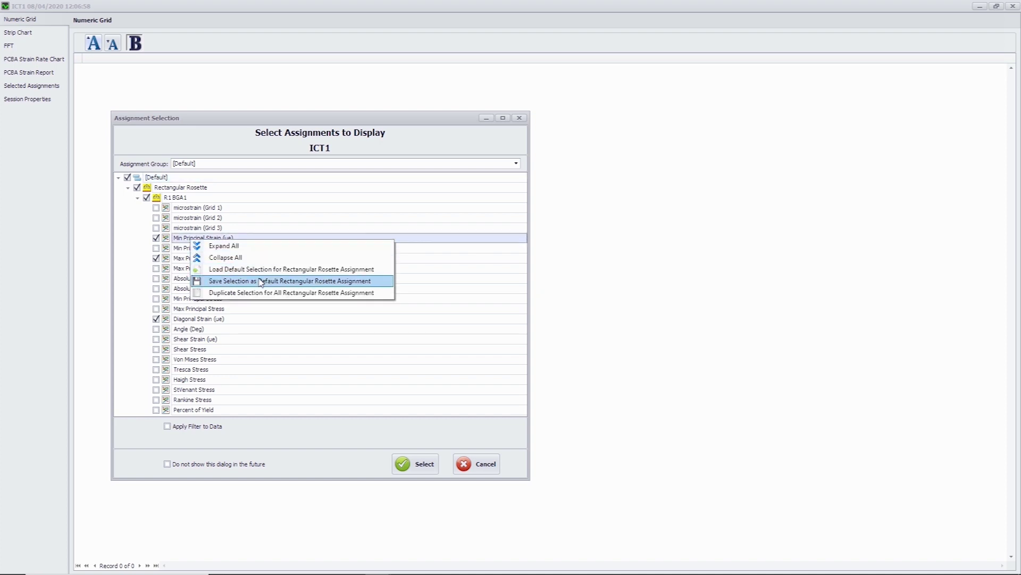
{"action": "left_click", "coordinate": [276, 282]}
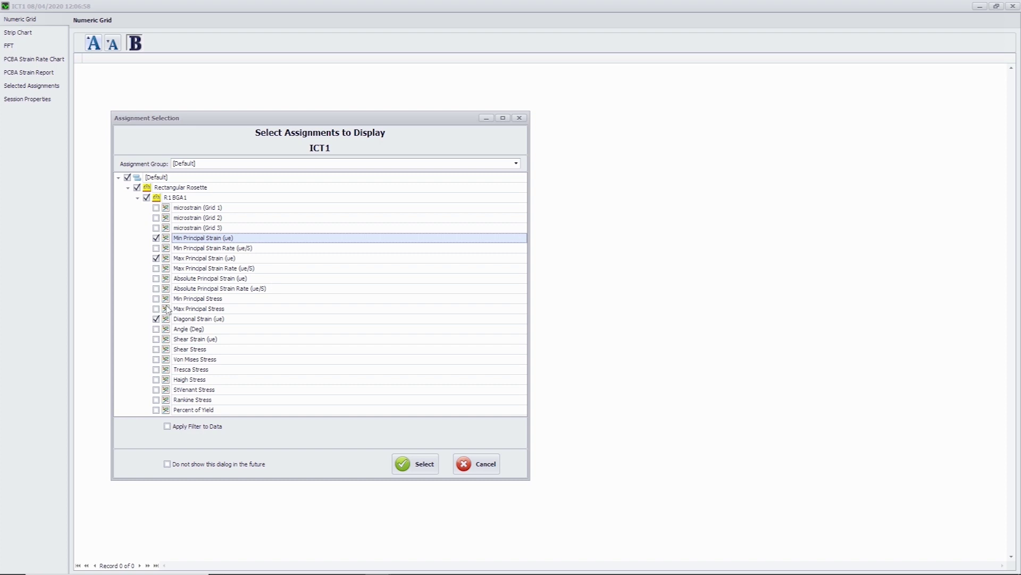
{"action": "left_click", "coordinate": [420, 464]}
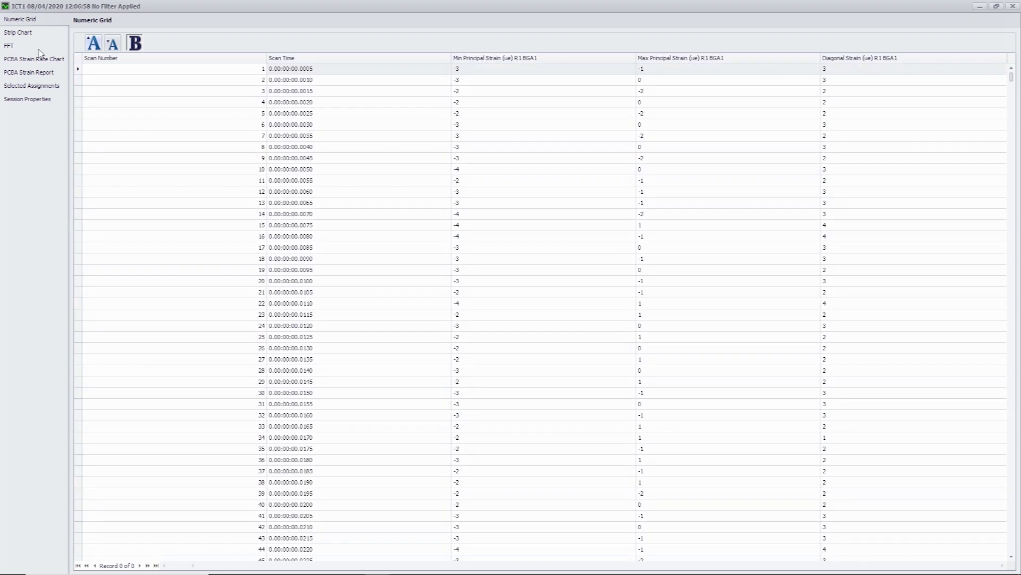
Examine ICT1's strip chart, PCBA strain rate chart with its legend widened, and PCBA strain report.
{"action": "left_click", "coordinate": [23, 33]}
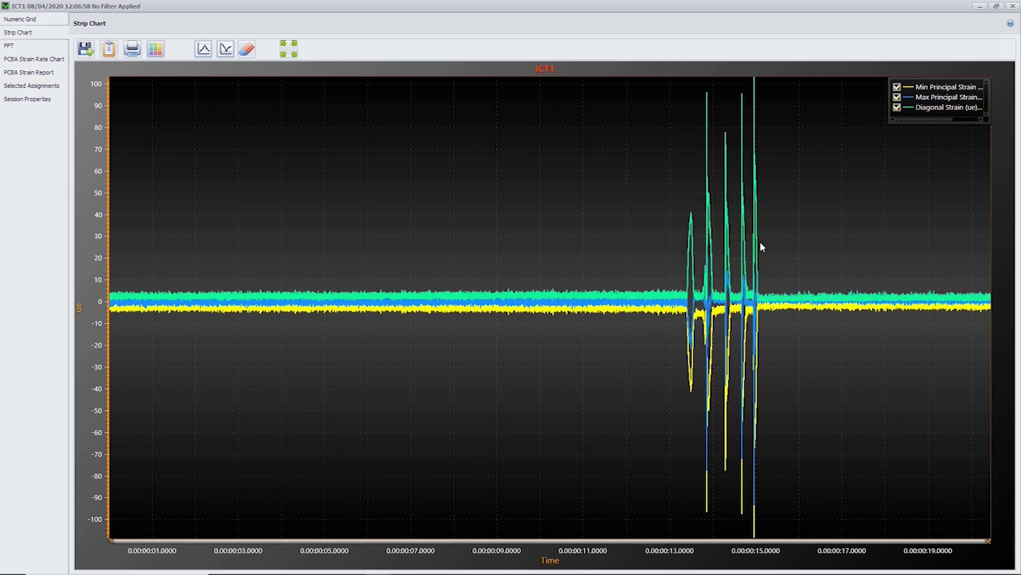
{"action": "left_click", "coordinate": [59, 60]}
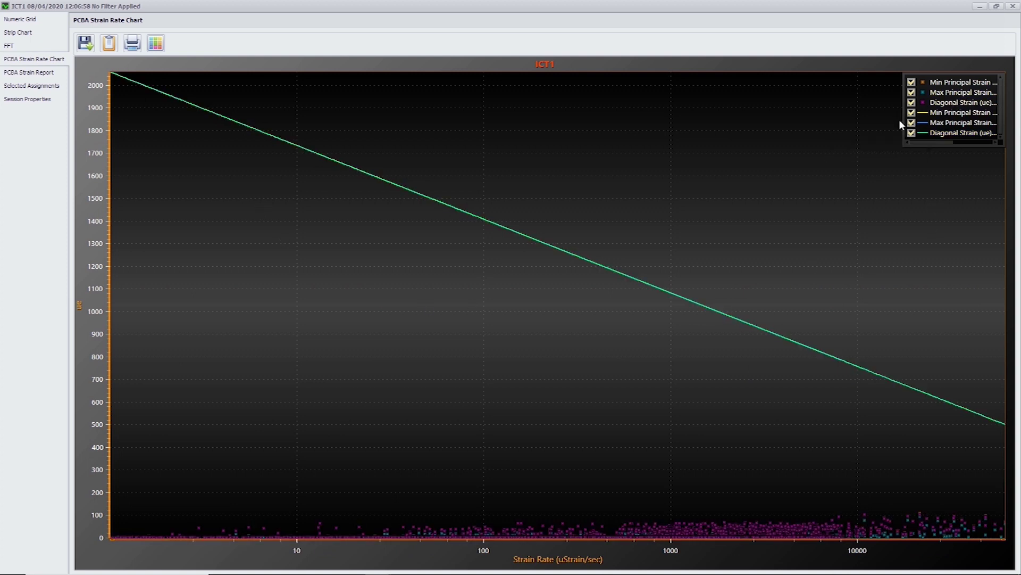
{"action": "left_click_drag", "start_coordinate": [904, 119], "coordinate": [799, 133]}
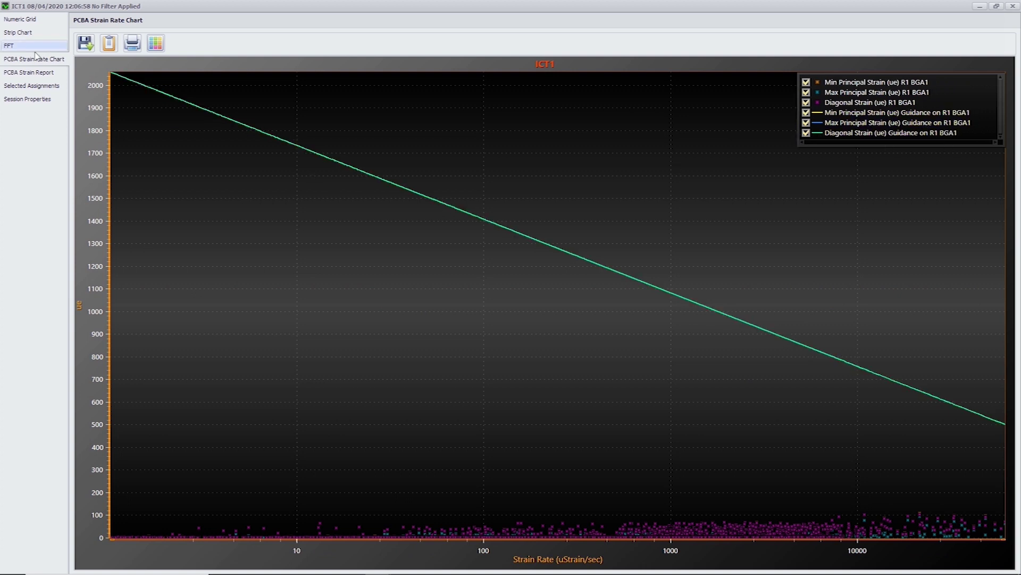
{"action": "left_click", "coordinate": [40, 76]}
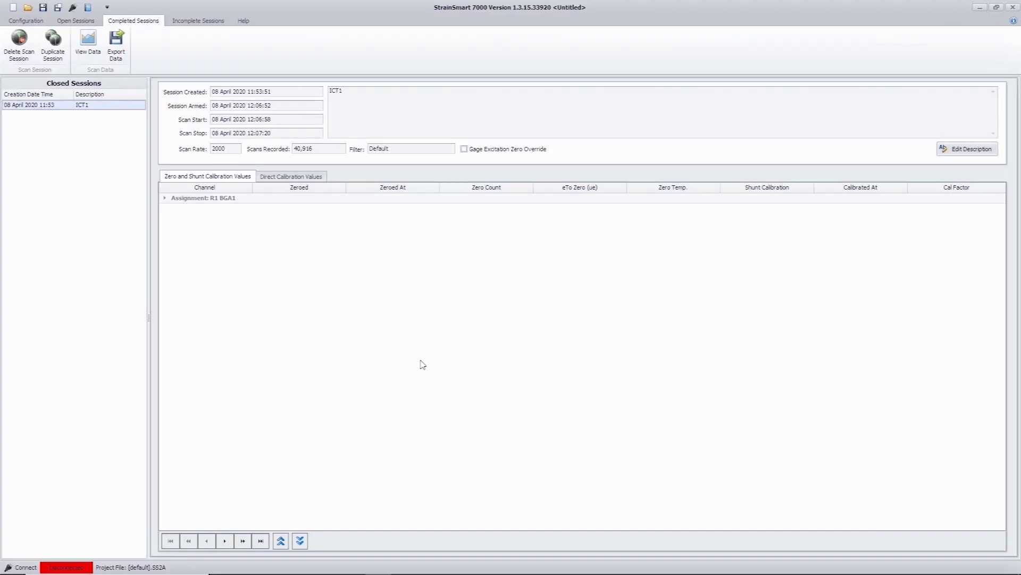
Set Material 1's maximum principal strain guidance equation to 500.
{"action": "left_click", "coordinate": [26, 20]}
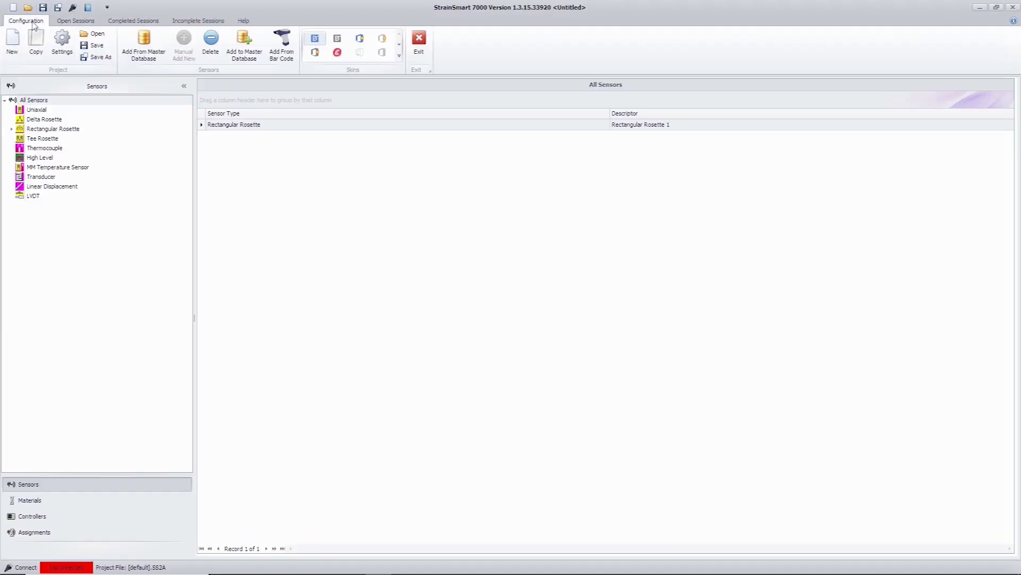
{"action": "left_click", "coordinate": [32, 501]}
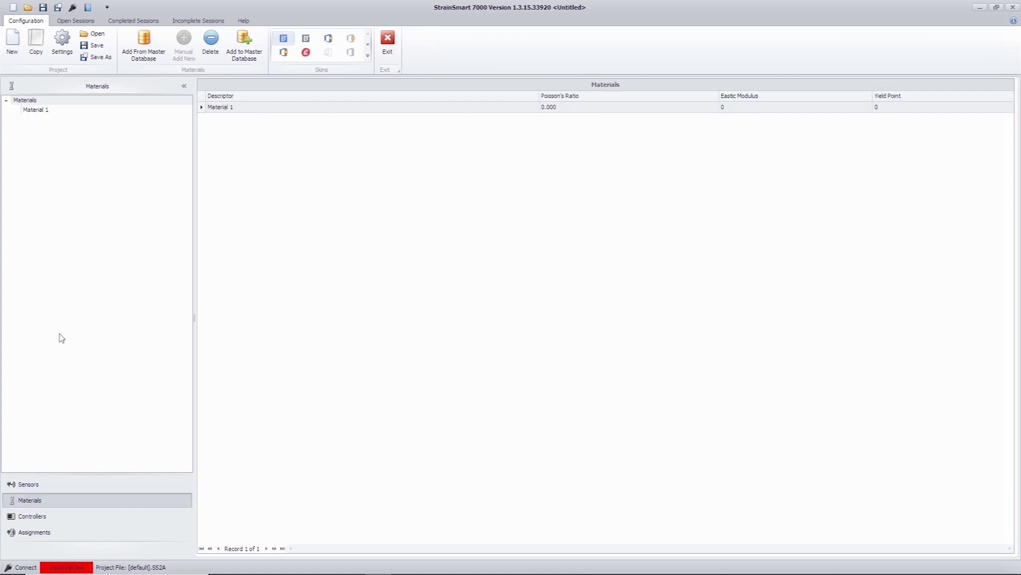
{"action": "left_click", "coordinate": [37, 109]}
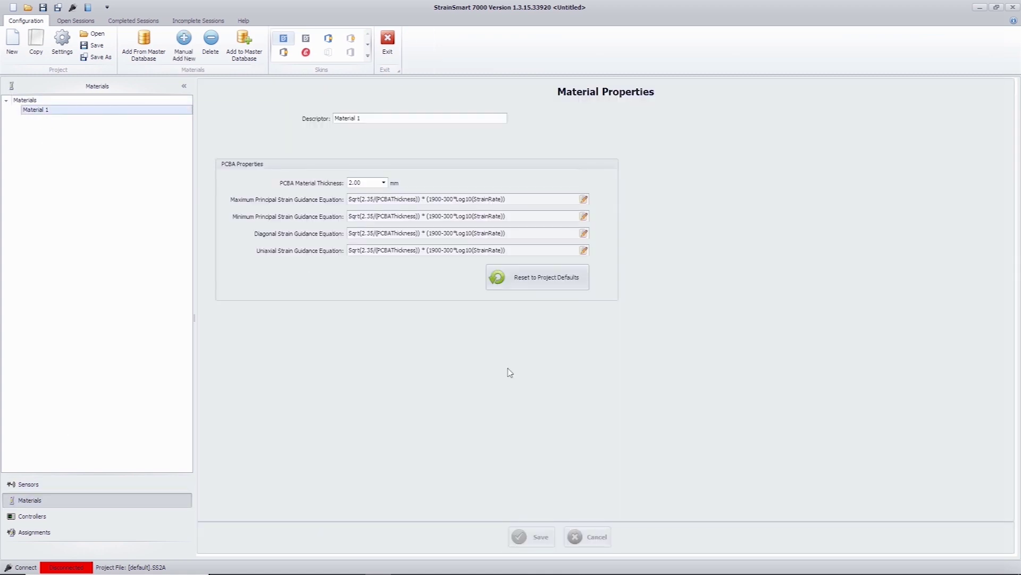
{"action": "left_click", "coordinate": [583, 199]}
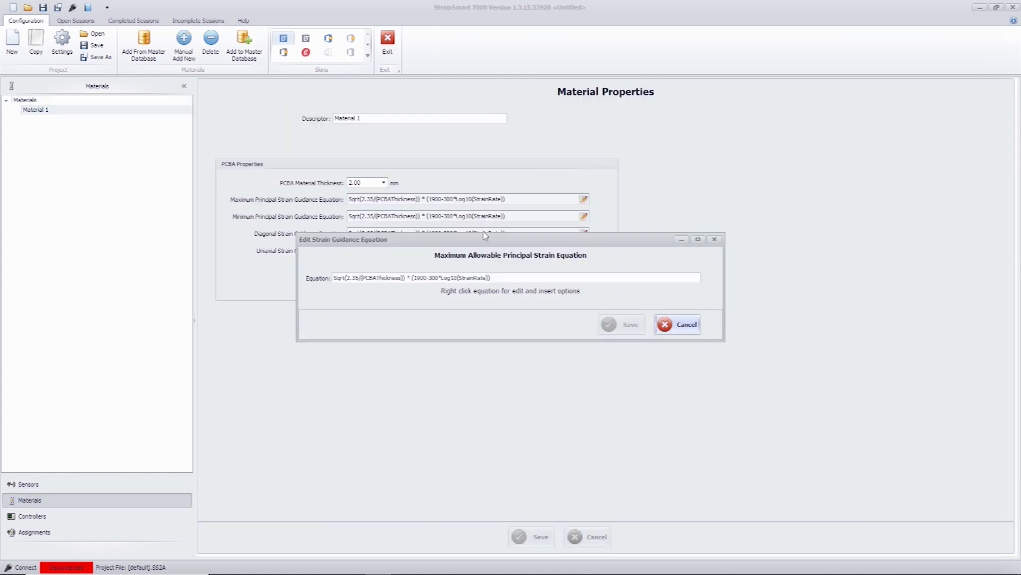
{"action": "left_click_drag", "start_coordinate": [491, 278], "coordinate": [266, 276]}
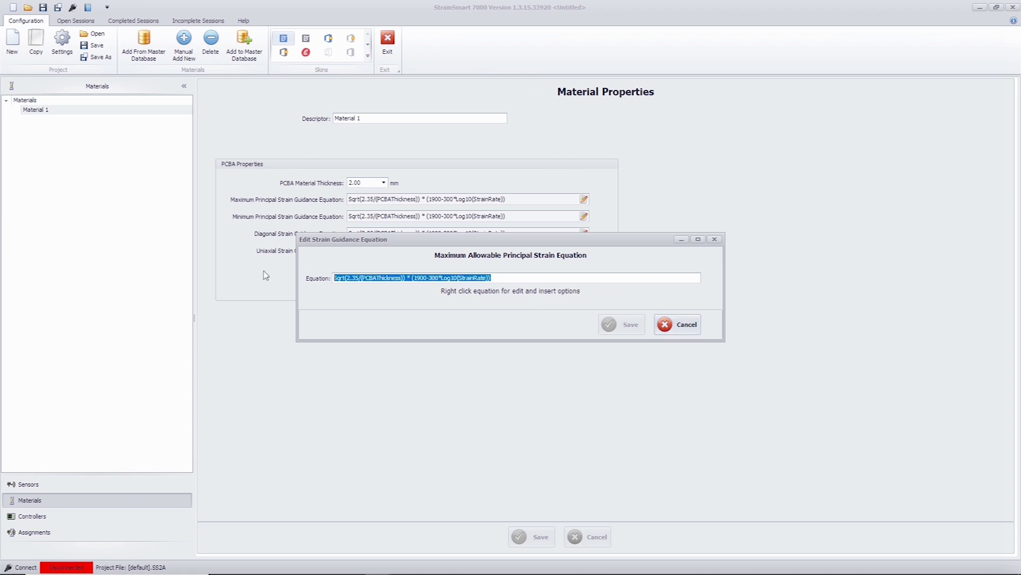
{"action": "type", "text": "500"}
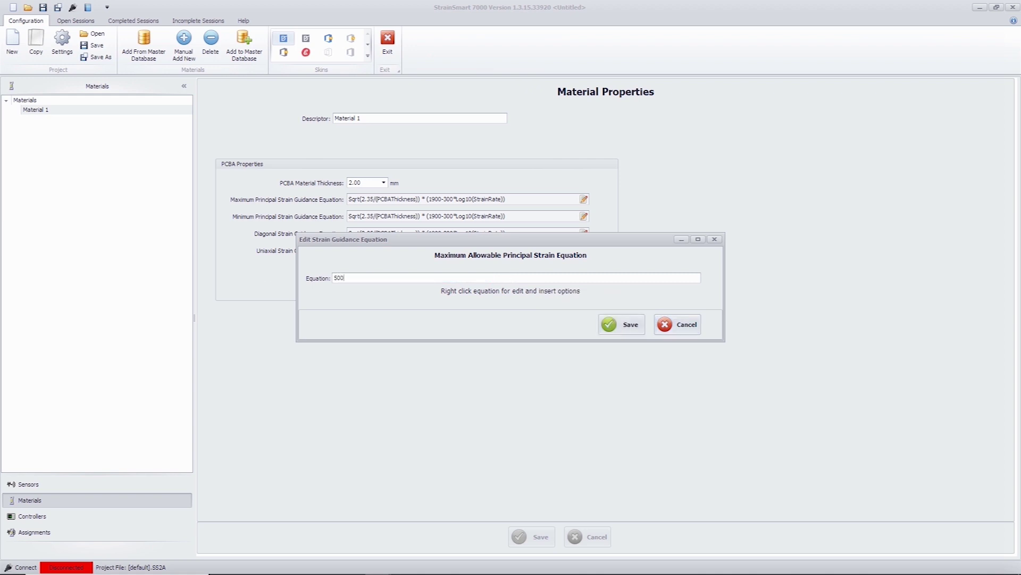
{"action": "left_click", "coordinate": [622, 324]}
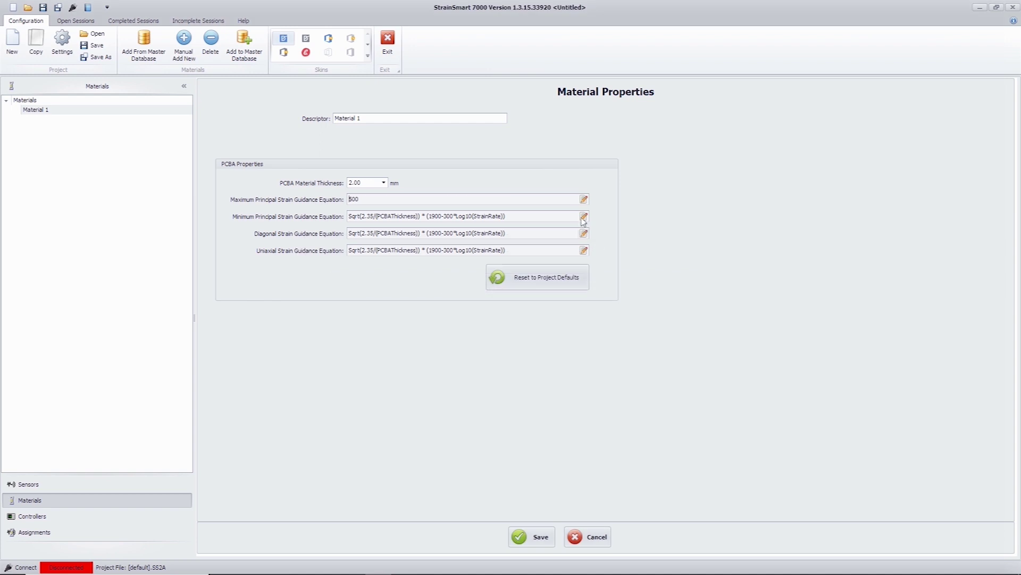
Set Material 1's minimum principal strain guidance equation to 500.
{"action": "left_click", "coordinate": [584, 216]}
{"action": "left_click_drag", "start_coordinate": [491, 278], "coordinate": [288, 259]}
{"action": "type", "text": "500"}
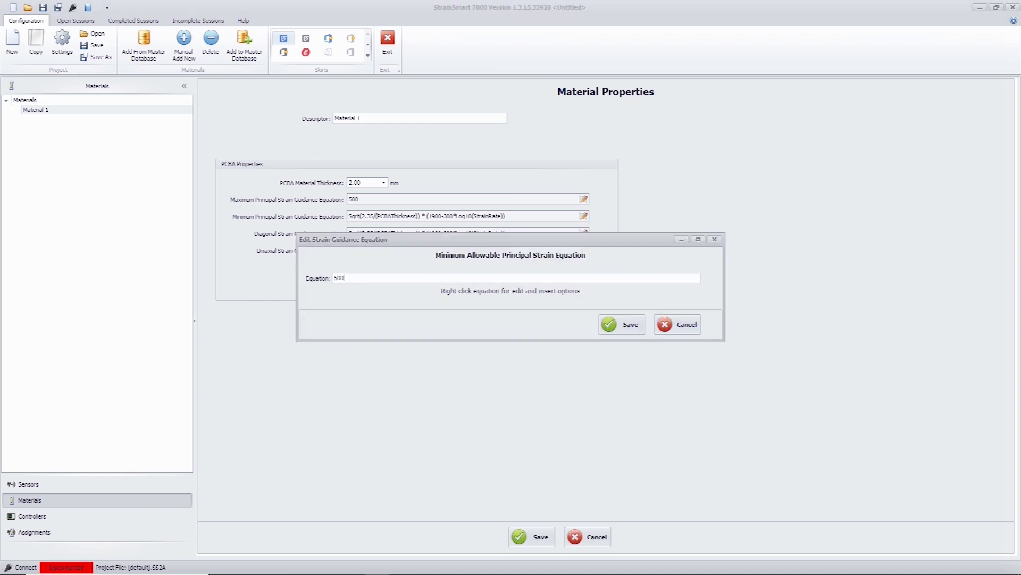
{"action": "left_click", "coordinate": [629, 326]}
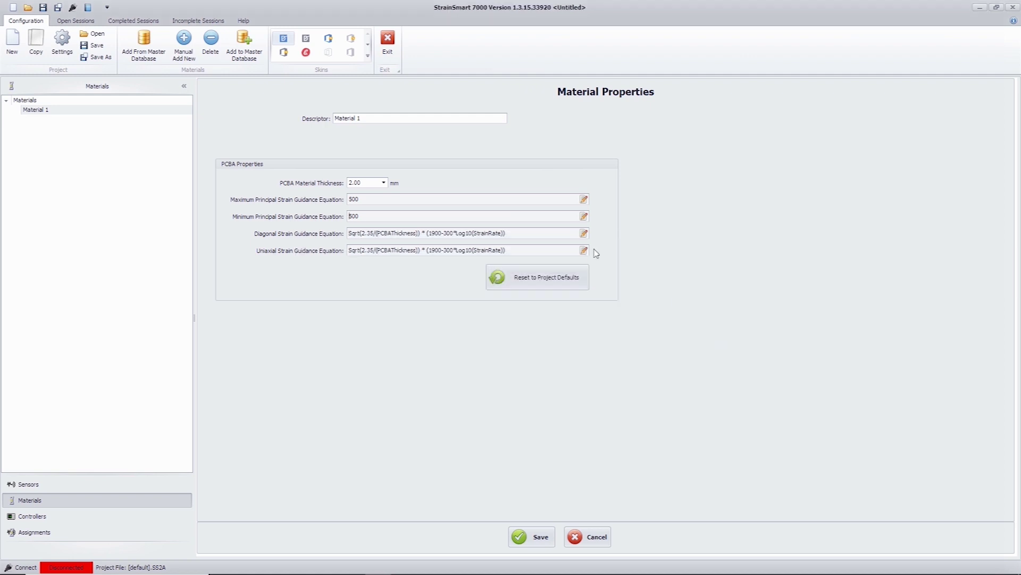
Set the diagonal strain guidance equation to 500 and save Material 1's properties.
{"action": "left_click", "coordinate": [584, 233]}
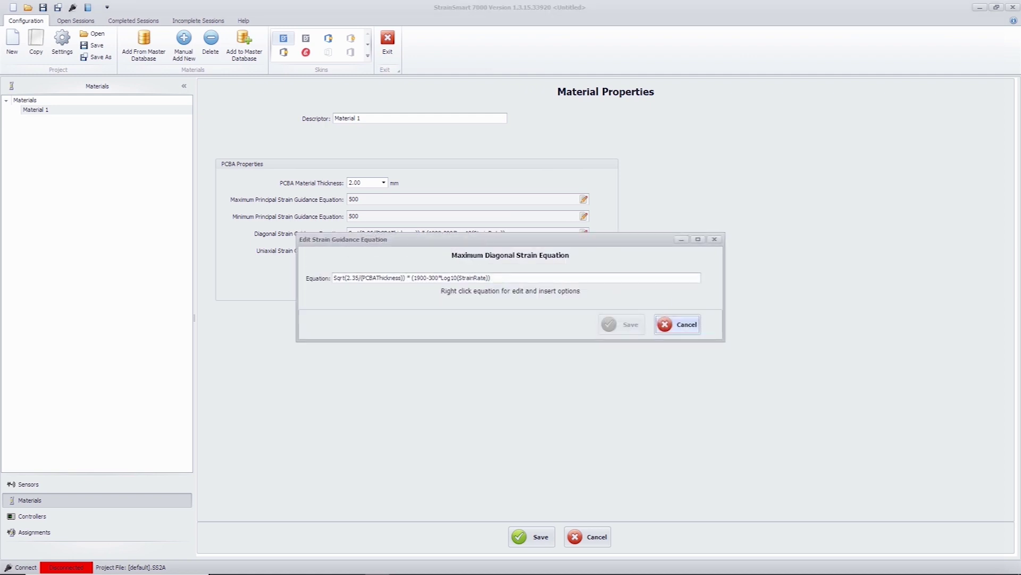
{"action": "left_click_drag", "start_coordinate": [492, 278], "coordinate": [331, 277]}
{"action": "type", "text": "500"}
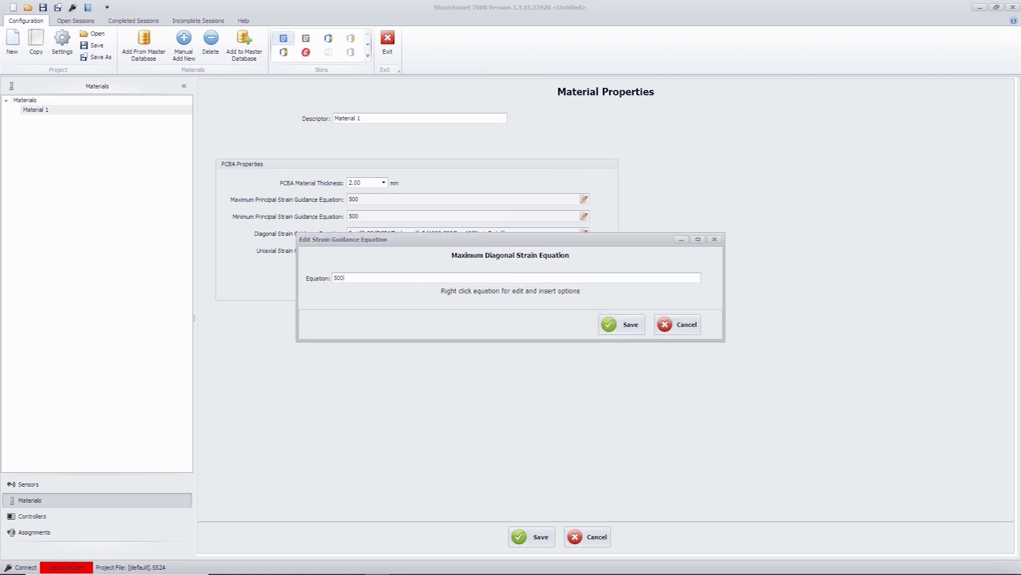
{"action": "left_click", "coordinate": [632, 326]}
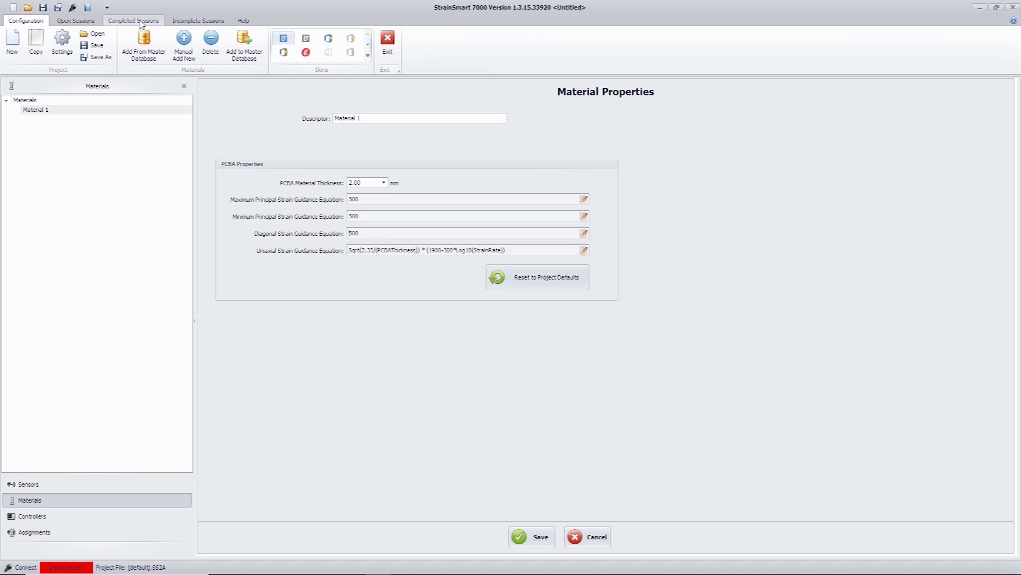
{"action": "left_click", "coordinate": [525, 539]}
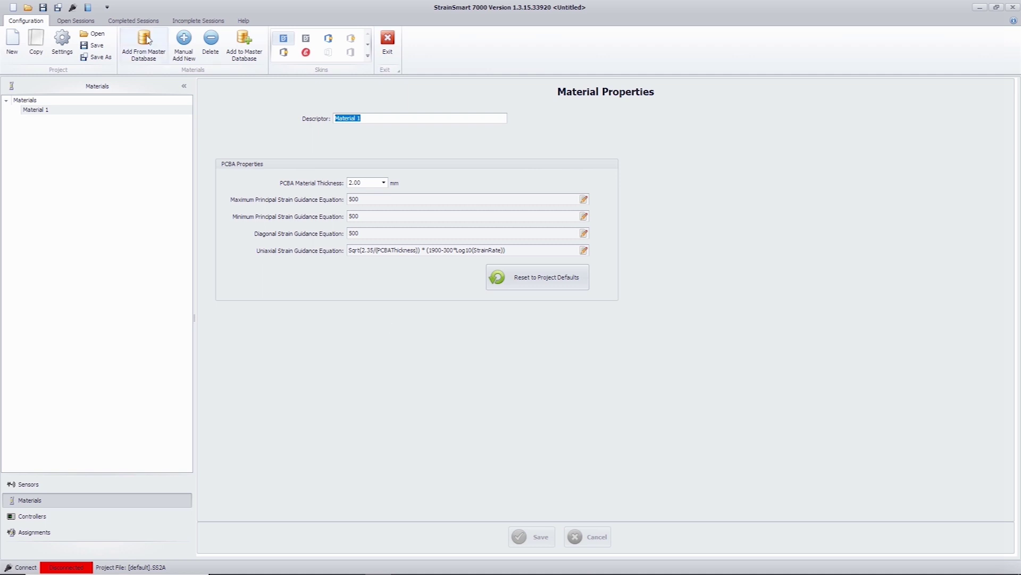
Check completed session ICT1's PCBA strain rate chart and PCBA strain report against the new guidance, keeping the default strain selection, and close the viewer.
{"action": "left_click", "coordinate": [133, 20]}
{"action": "left_click", "coordinate": [64, 105]}
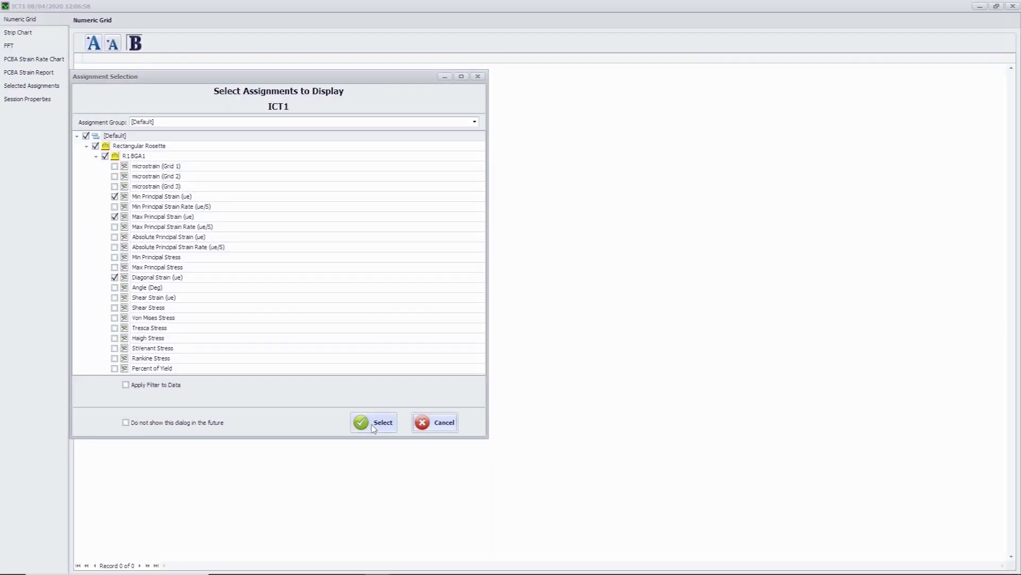
{"action": "left_click", "coordinate": [373, 424]}
{"action": "left_click", "coordinate": [47, 62]}
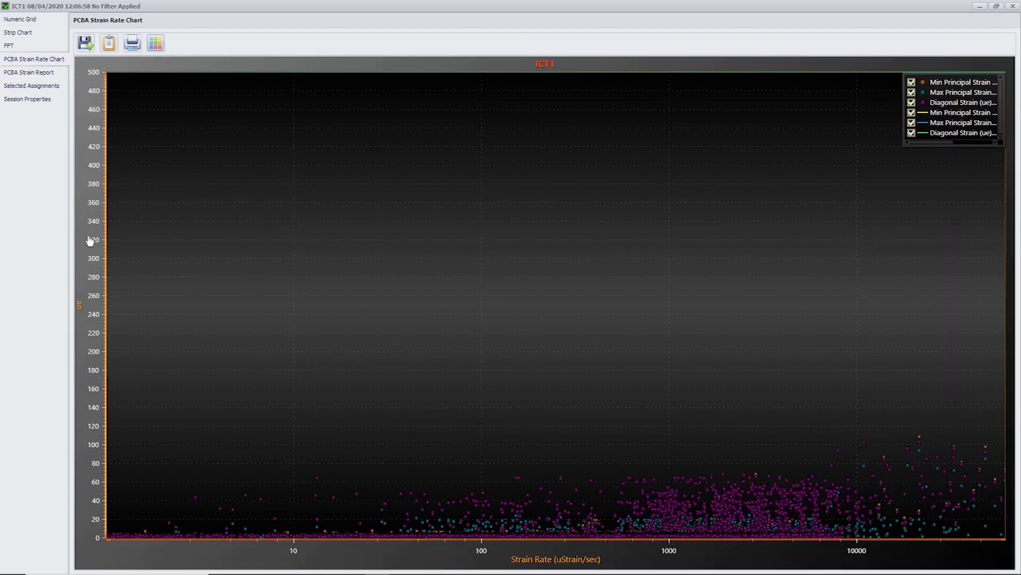
{"action": "scroll", "coordinate": [91, 241], "scroll_direction": "down", "scroll_amount": 1}
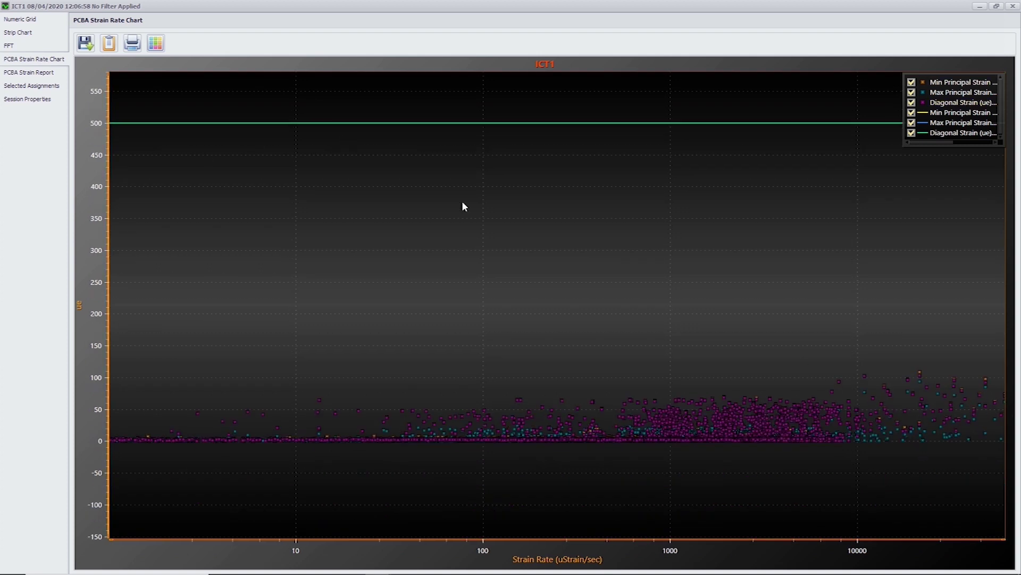
{"action": "left_click", "coordinate": [49, 72]}
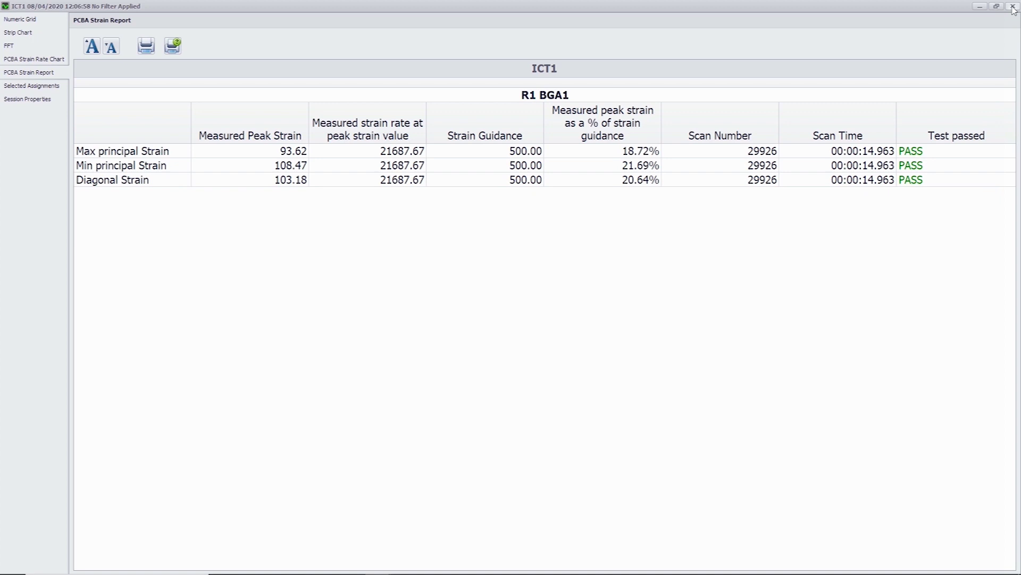
{"action": "left_click", "coordinate": [1013, 6]}
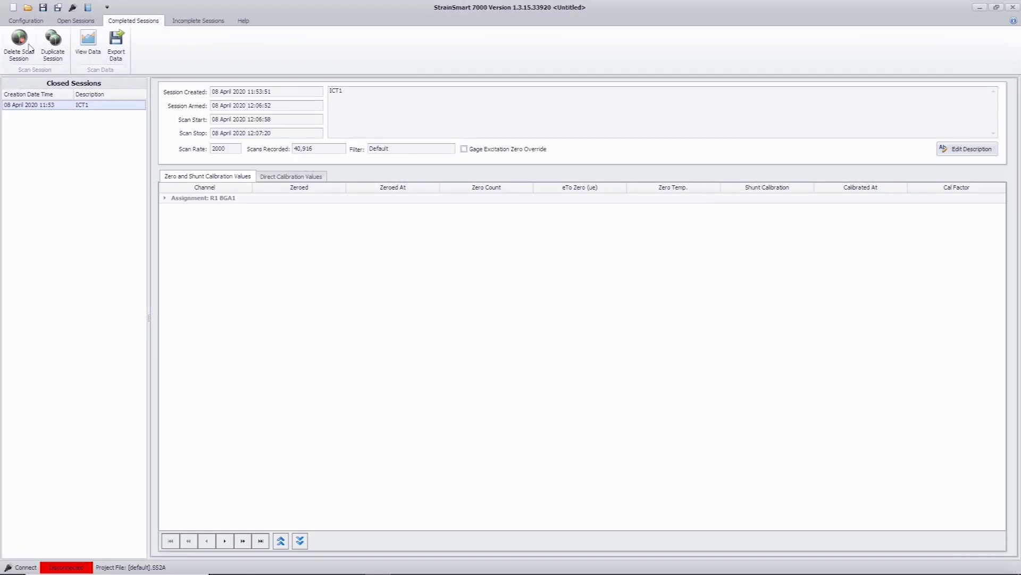
Save the project file and reselect the completed session ICT1.
{"action": "left_click", "coordinate": [43, 8]}
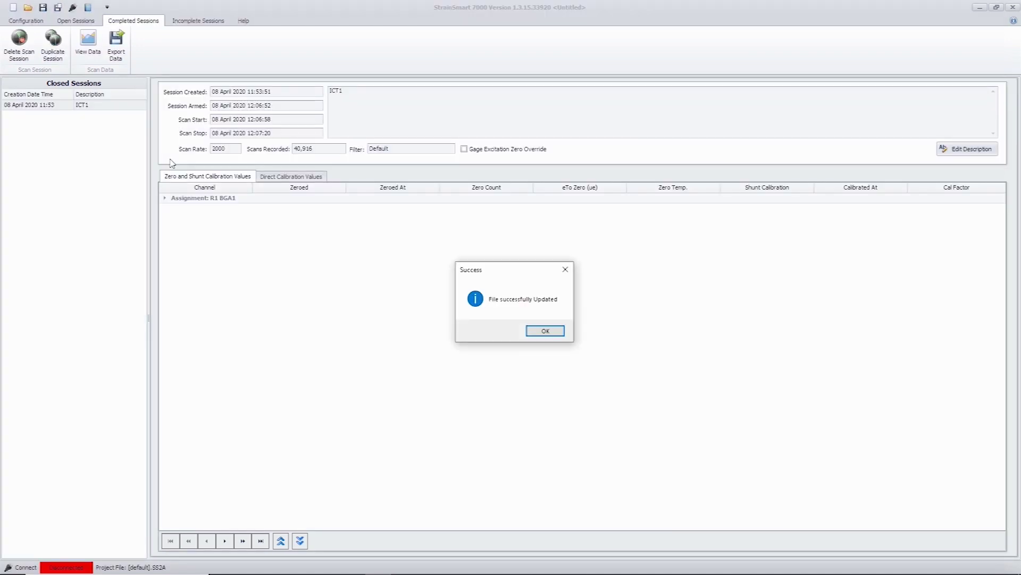
{"action": "left_click", "coordinate": [542, 332]}
{"action": "left_click", "coordinate": [77, 105]}
Review the open session's assignments, Material 1's properties and ICT1's PCBA strain rate chart, closing the data viewer.
{"action": "left_click", "coordinate": [76, 21]}
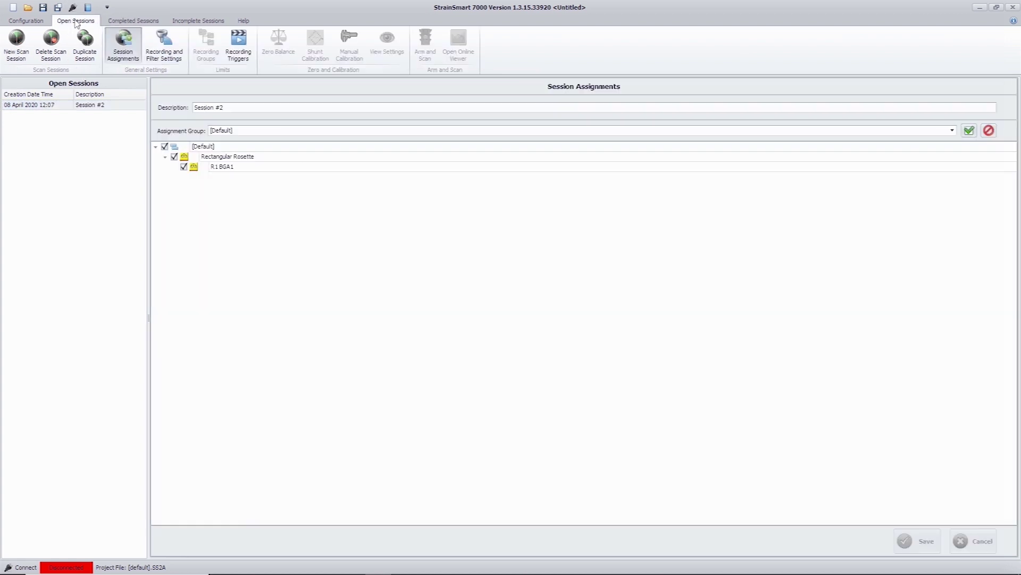
{"action": "left_click", "coordinate": [133, 21]}
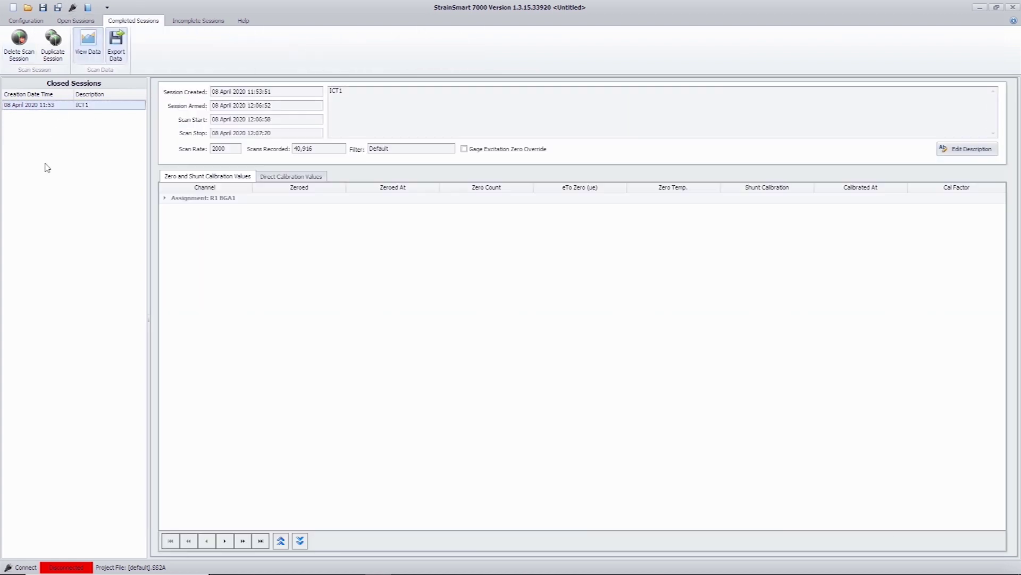
{"action": "left_click", "coordinate": [26, 21]}
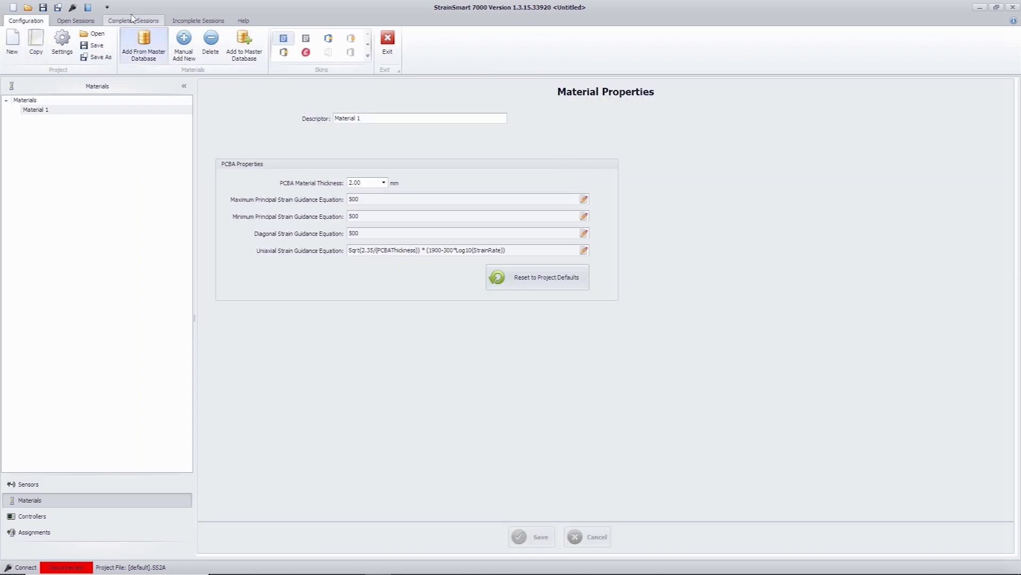
{"action": "left_click", "coordinate": [76, 20]}
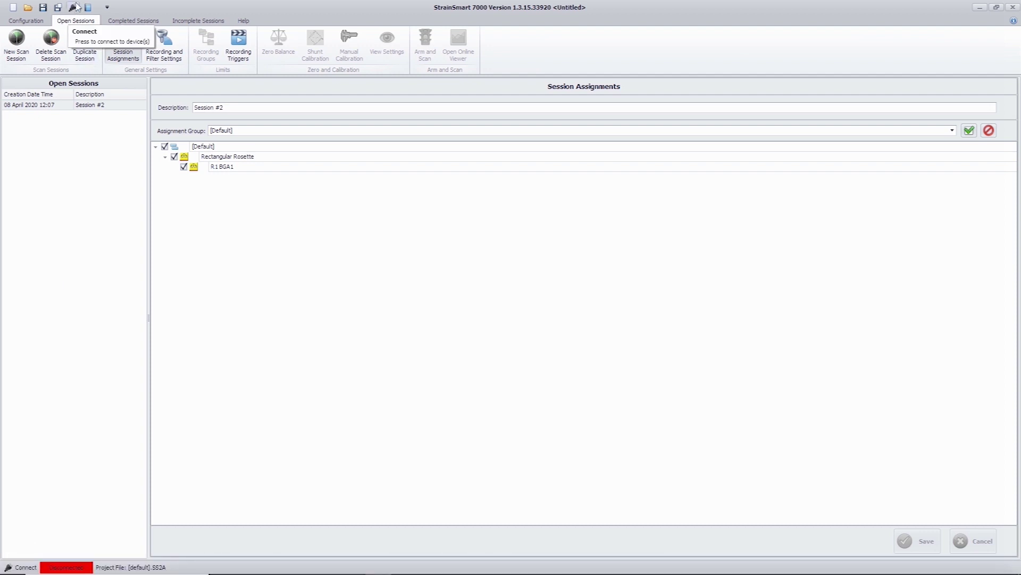
{"action": "left_click", "coordinate": [89, 107]}
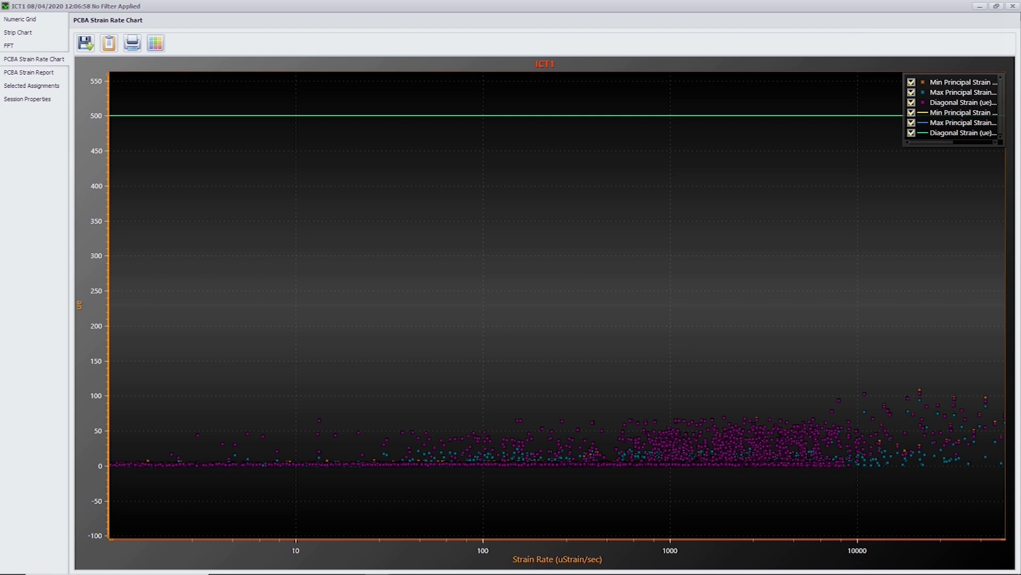
{"action": "left_click", "coordinate": [1013, 7]}
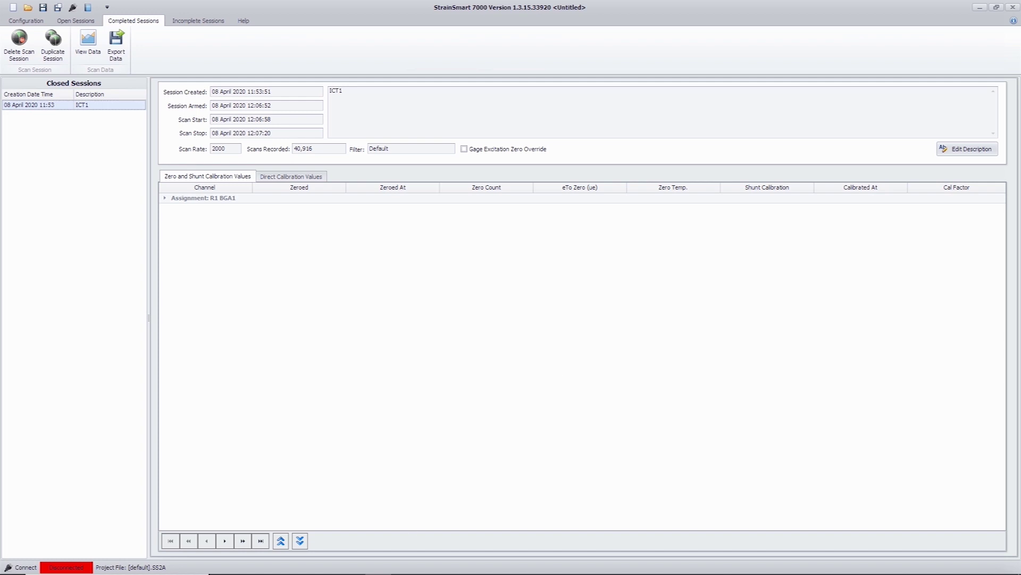
Switch to StrainSmart 7100 and inspect its project settings for PCBA analysis and the PCBA material defaults, leaving them unchanged.
{"action": "mouse_move", "coordinate": [401, 569]}
{"action": "left_click", "coordinate": [404, 568]}
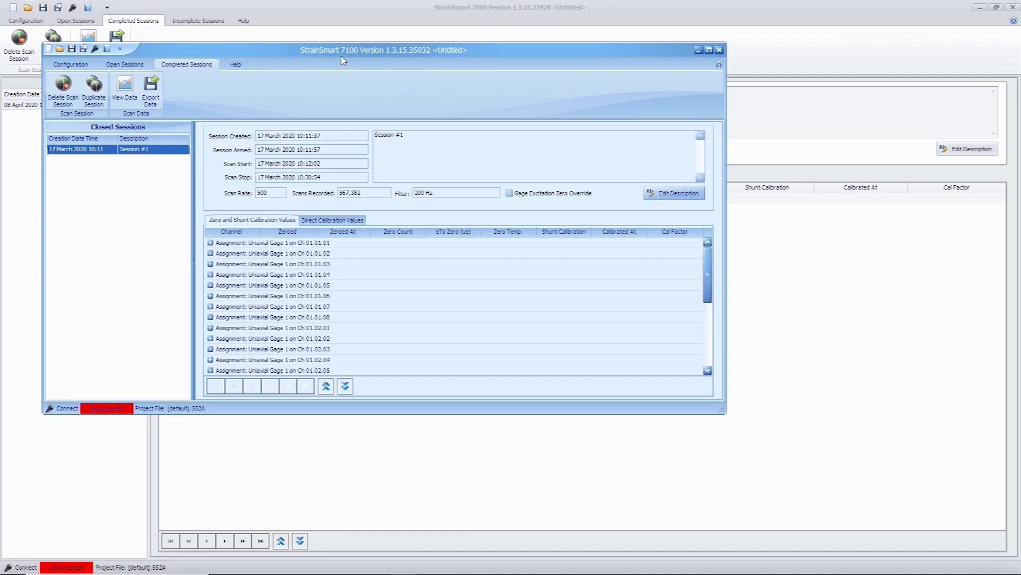
{"action": "left_click", "coordinate": [70, 65]}
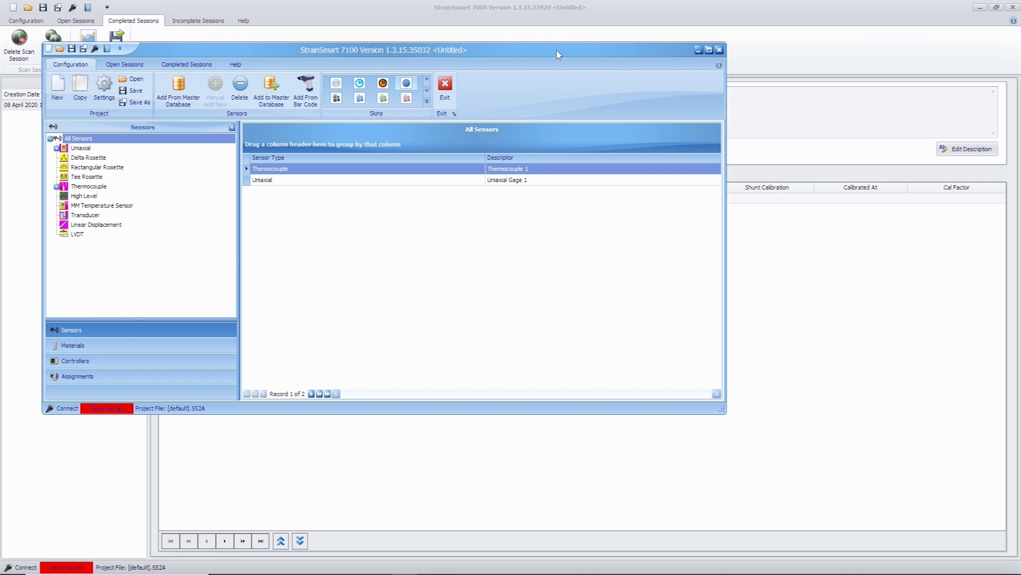
{"action": "left_click", "coordinate": [104, 86]}
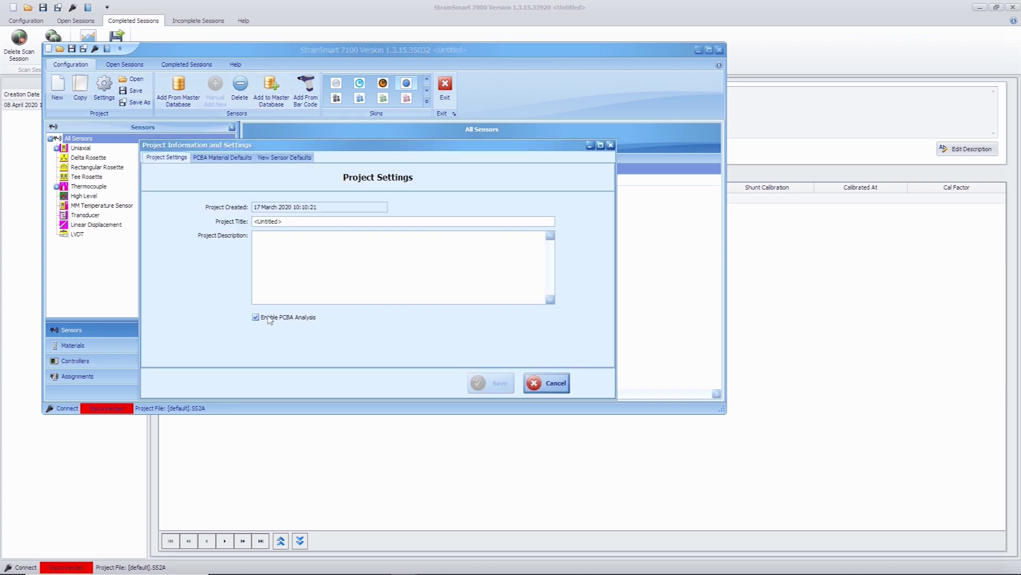
{"action": "left_click", "coordinate": [233, 159]}
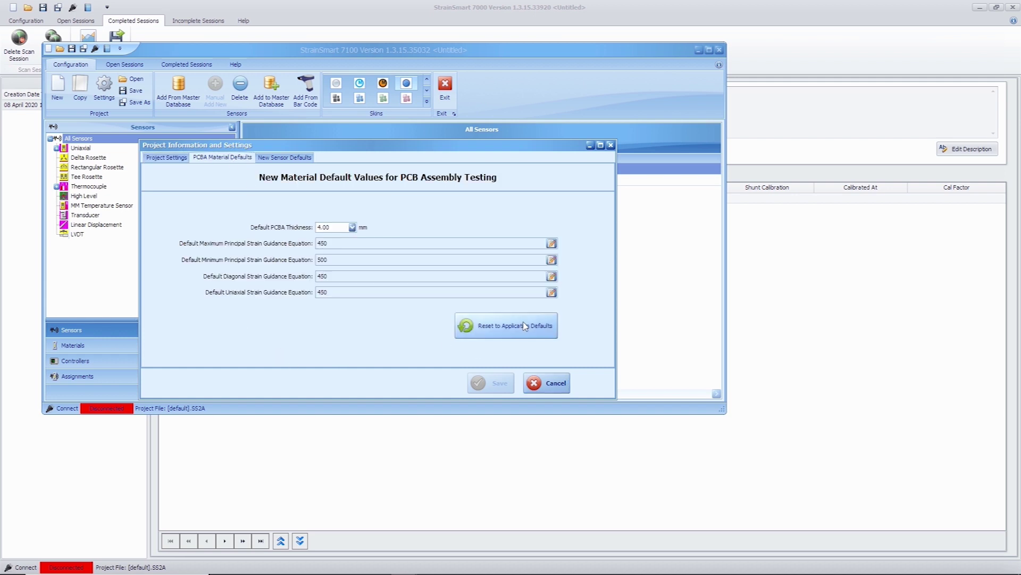
{"action": "left_click", "coordinate": [549, 392]}
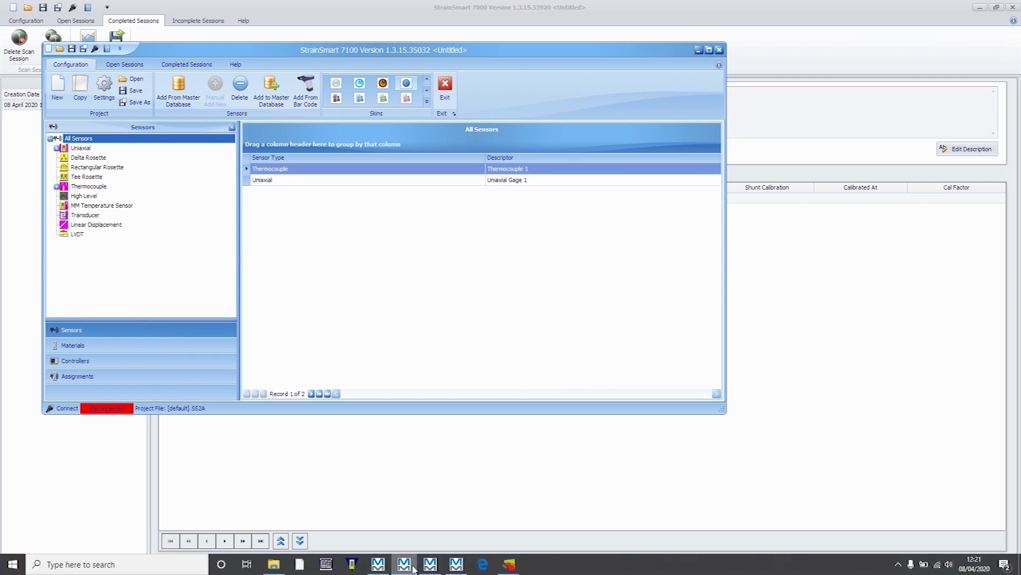
Switch to StrainSmart 8000 and inspect its project's PCBA analysis option and PCBA material defaults without changing them.
{"action": "left_click", "coordinate": [430, 565]}
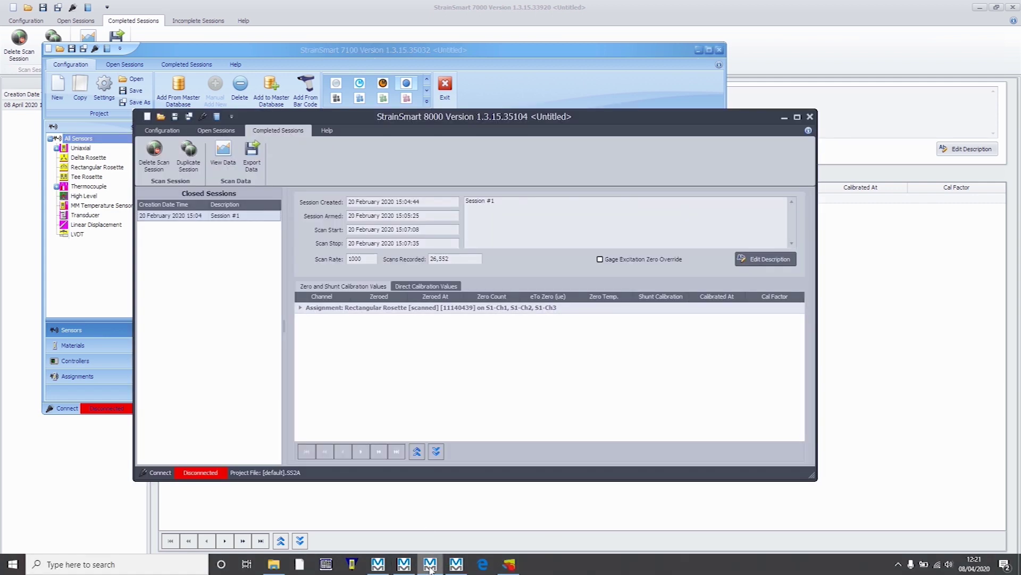
{"action": "left_click", "coordinate": [173, 132]}
{"action": "left_click", "coordinate": [198, 154]}
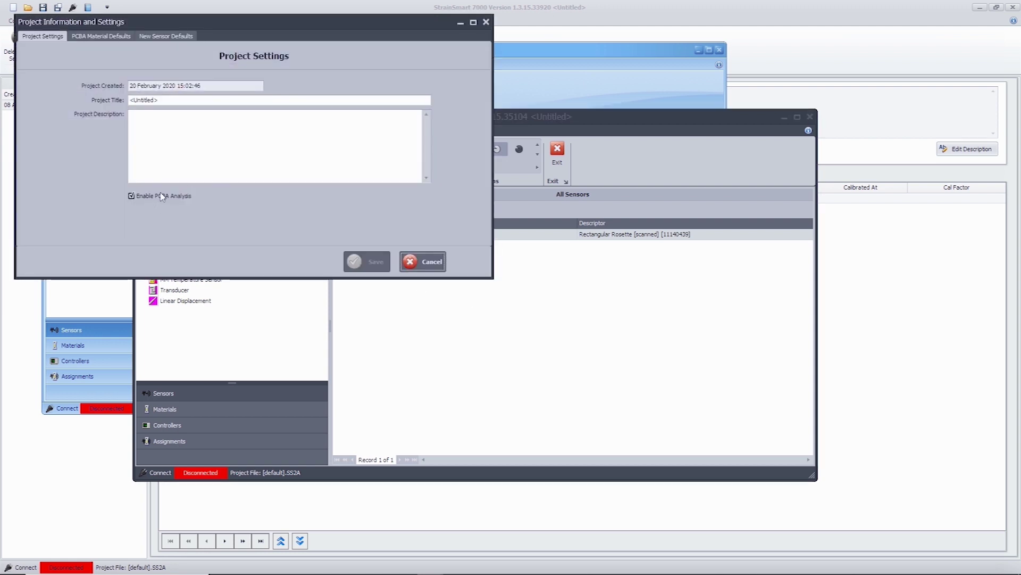
{"action": "left_click", "coordinate": [118, 37]}
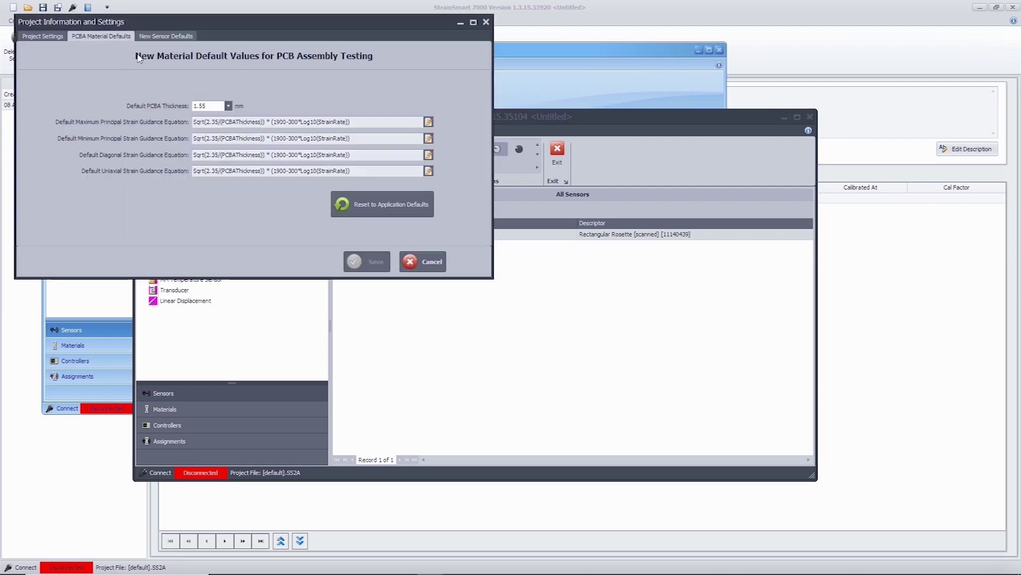
{"action": "left_click", "coordinate": [434, 266]}
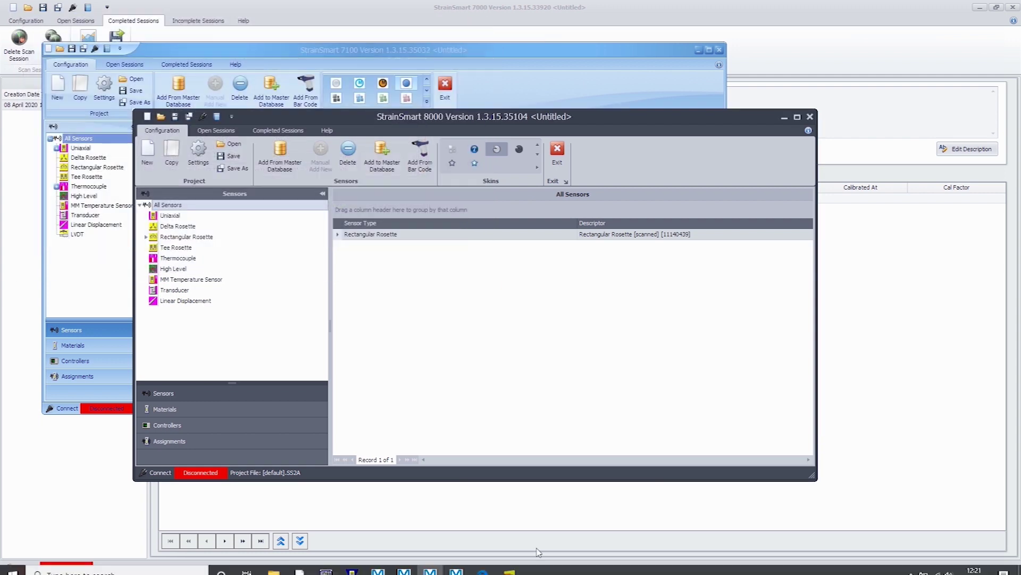
Switch to StrainSmart 9000, reset the project's PCBA material defaults to the application defaults and save the project settings.
{"action": "left_click", "coordinate": [457, 570]}
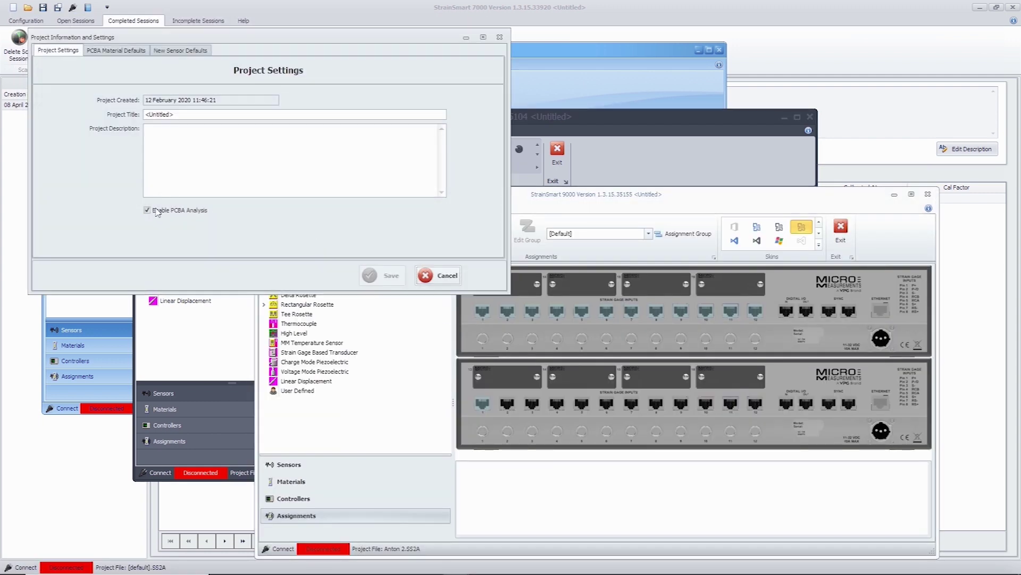
{"action": "left_click", "coordinate": [127, 51]}
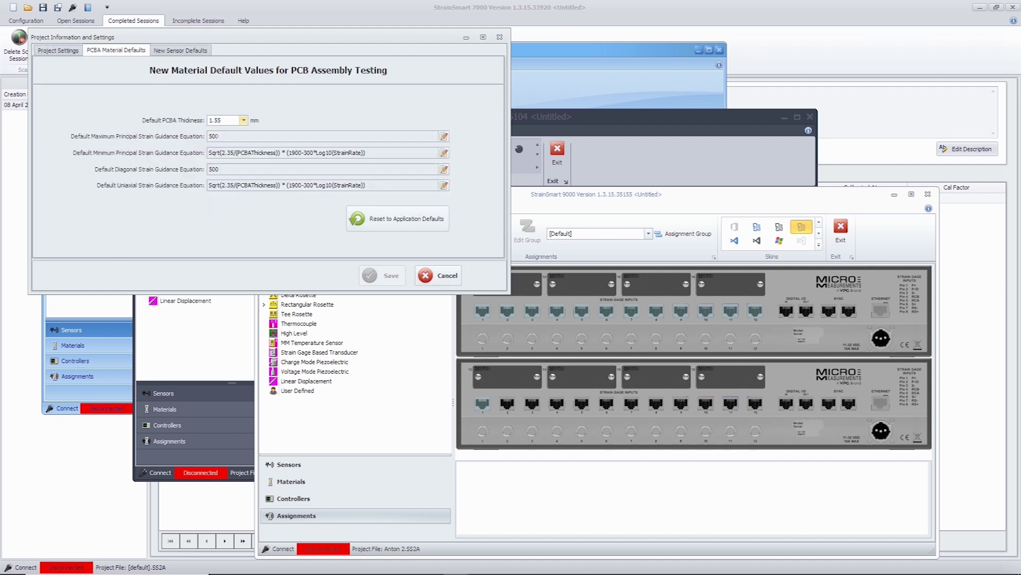
{"action": "left_click", "coordinate": [423, 217]}
{"action": "left_click", "coordinate": [552, 331]}
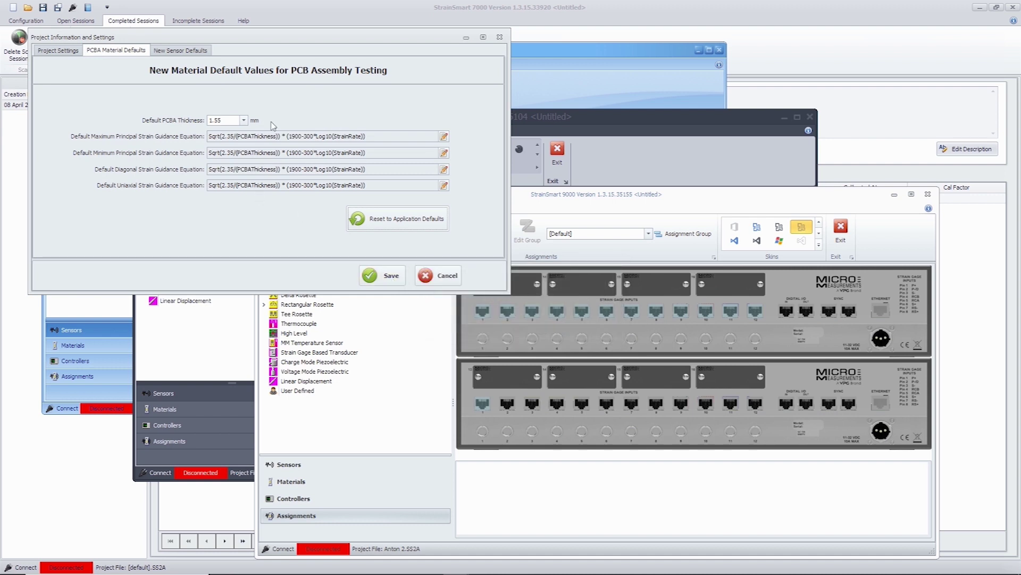
{"action": "left_click", "coordinate": [391, 276]}
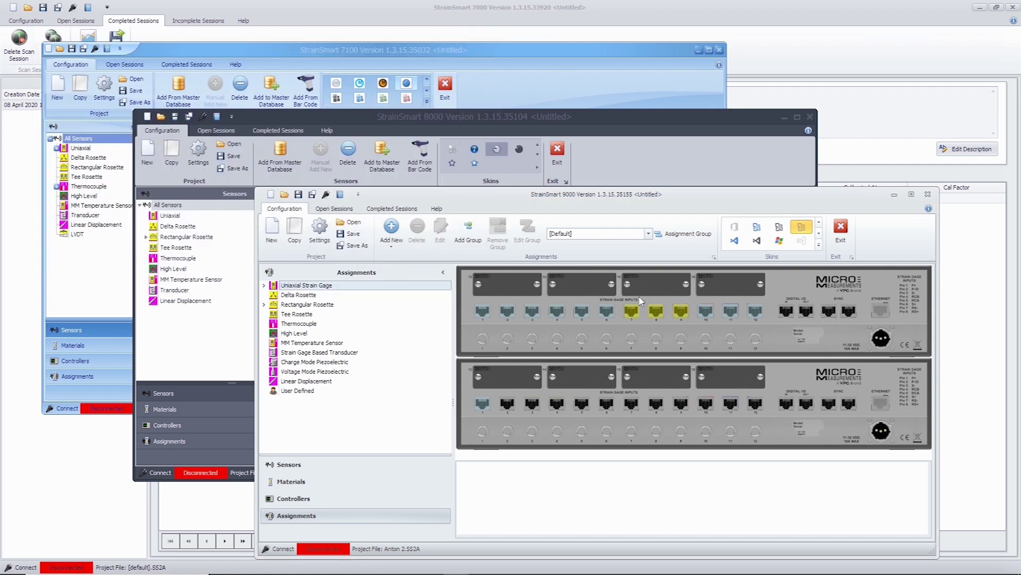